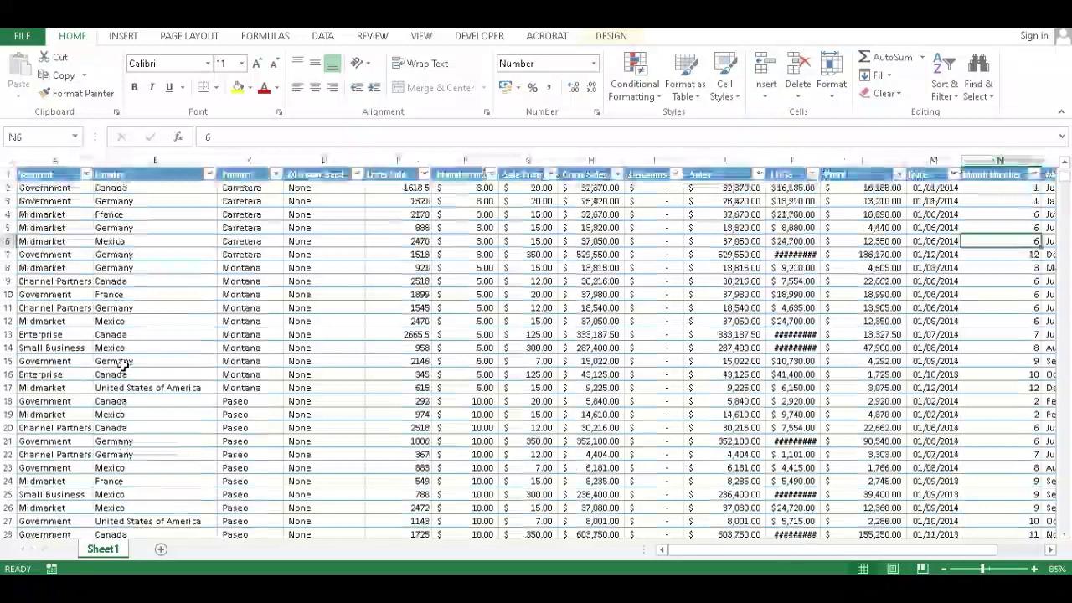
scroll(122, 365, down, 2)
scroll(122, 363, up, 1)
scroll(122, 363, up, 1)
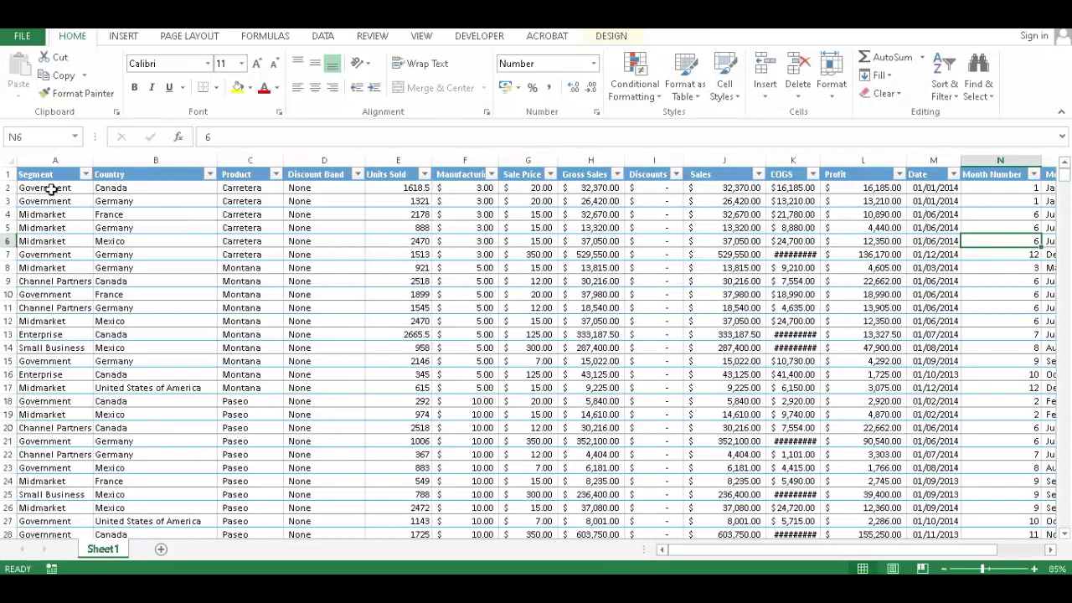
scroll(186, 227, down, 1)
scroll(167, 222, up, 1)
drag(10, 176, 10, 215)
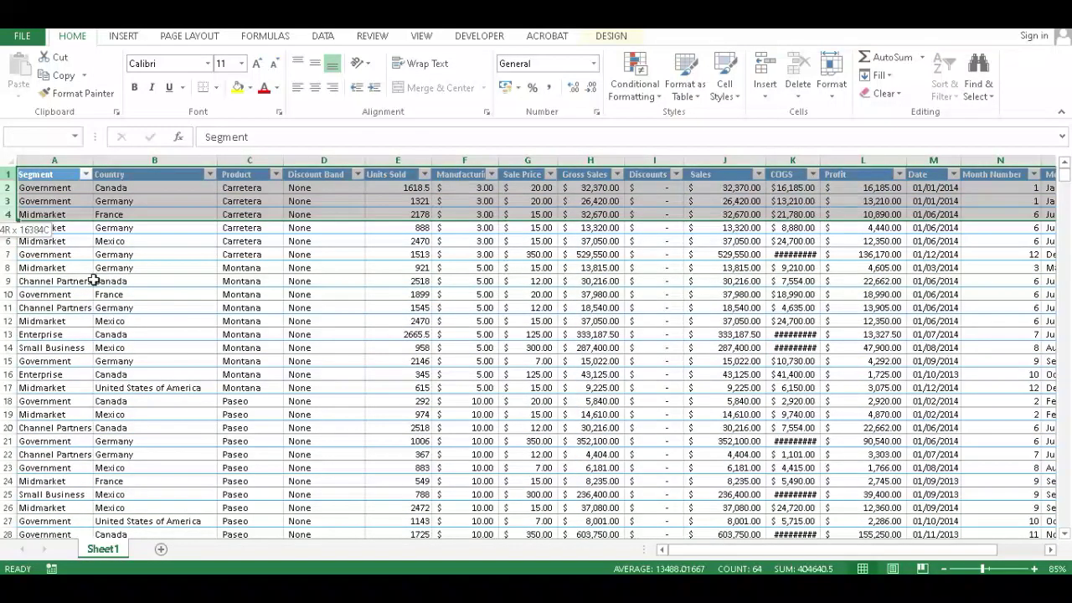
scroll(301, 393, down, 1)
scroll(301, 393, up, 1)
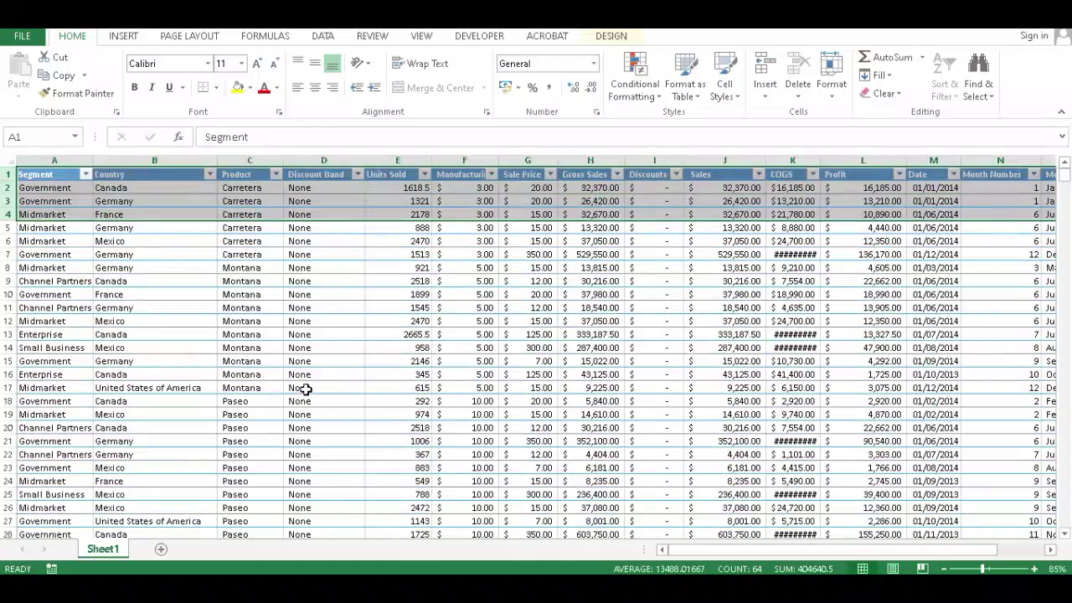
click(316, 337)
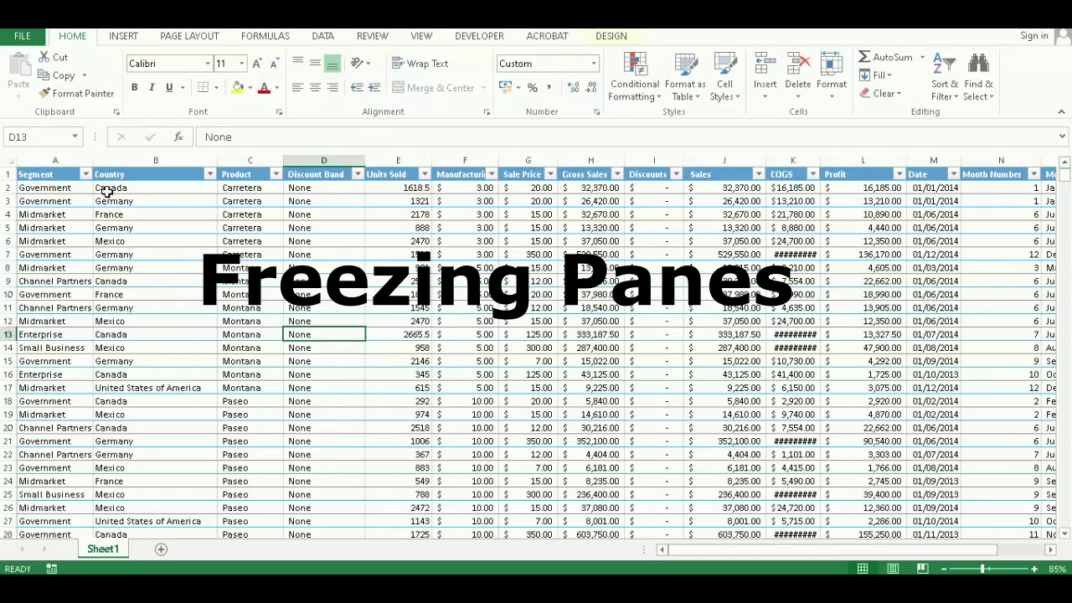
Examine how the header row in row 1 behaves while moving through the sales data
click(7, 173)
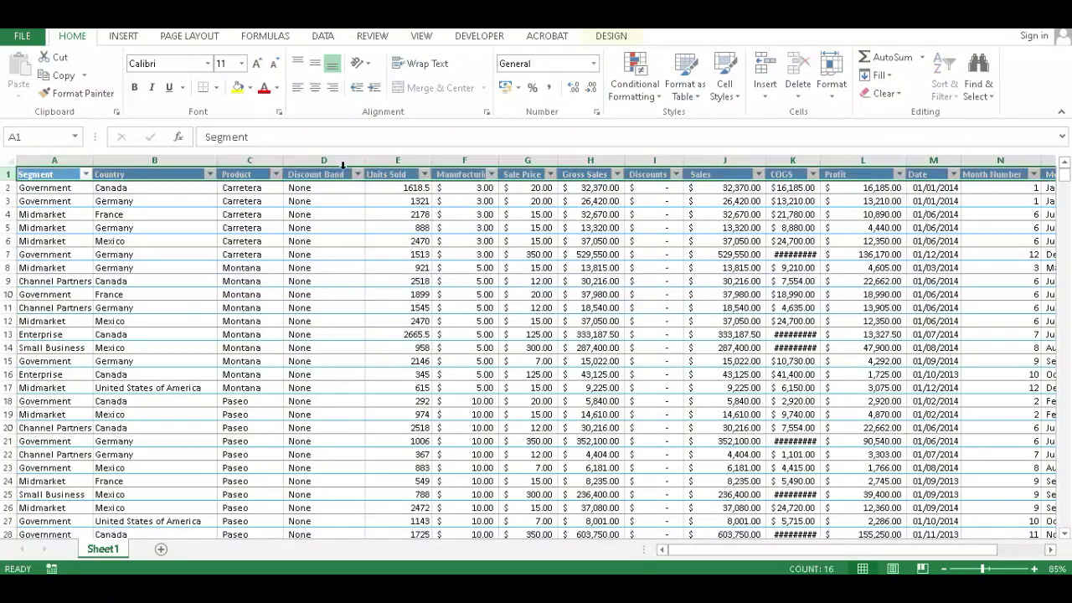
click(293, 227)
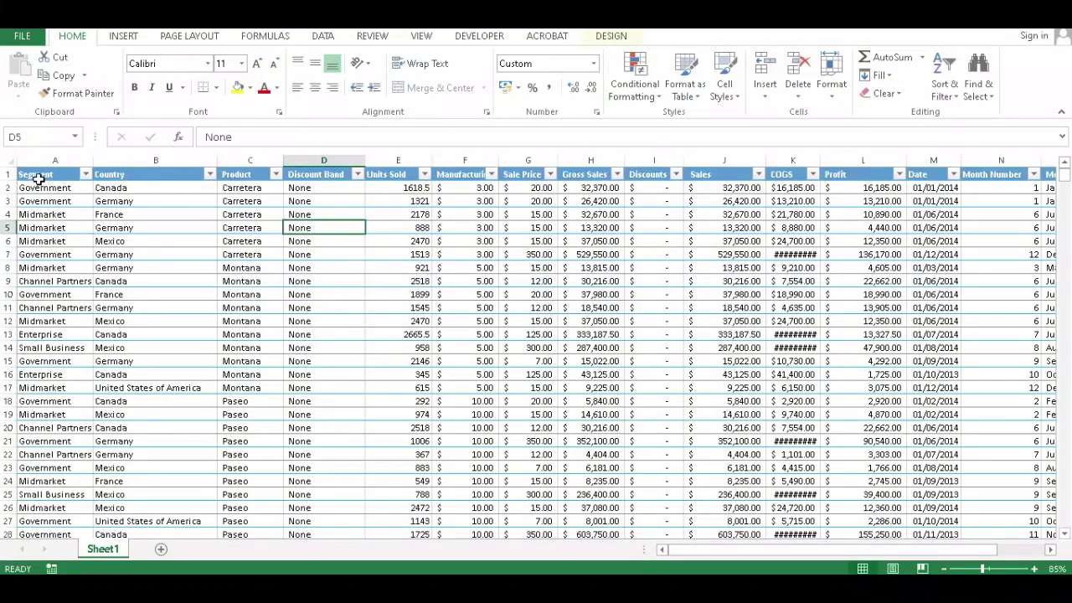
click(7, 173)
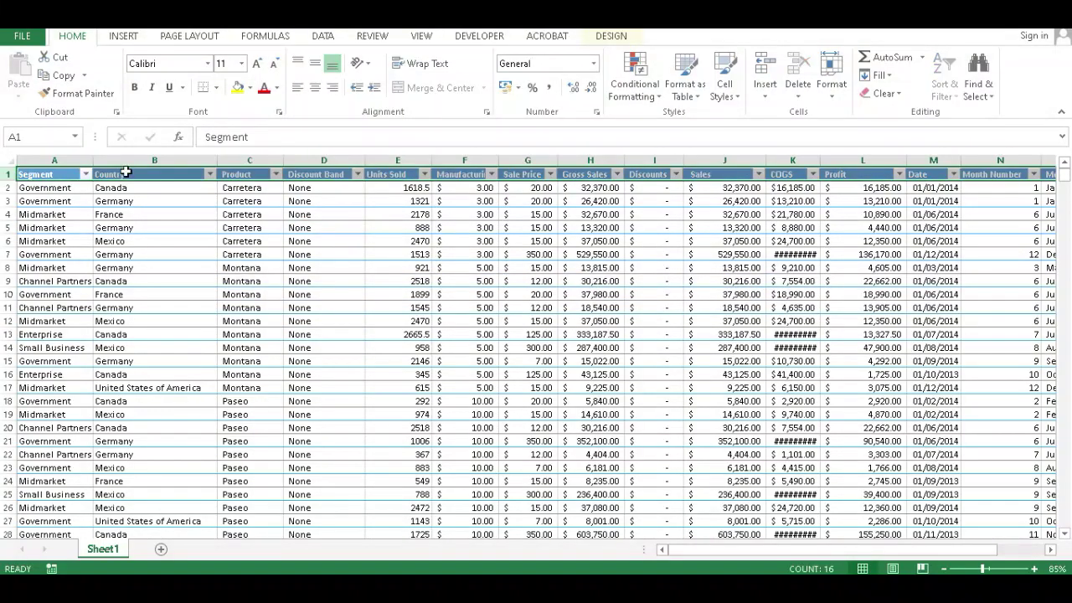
click(320, 293)
scroll(320, 289, down, 1)
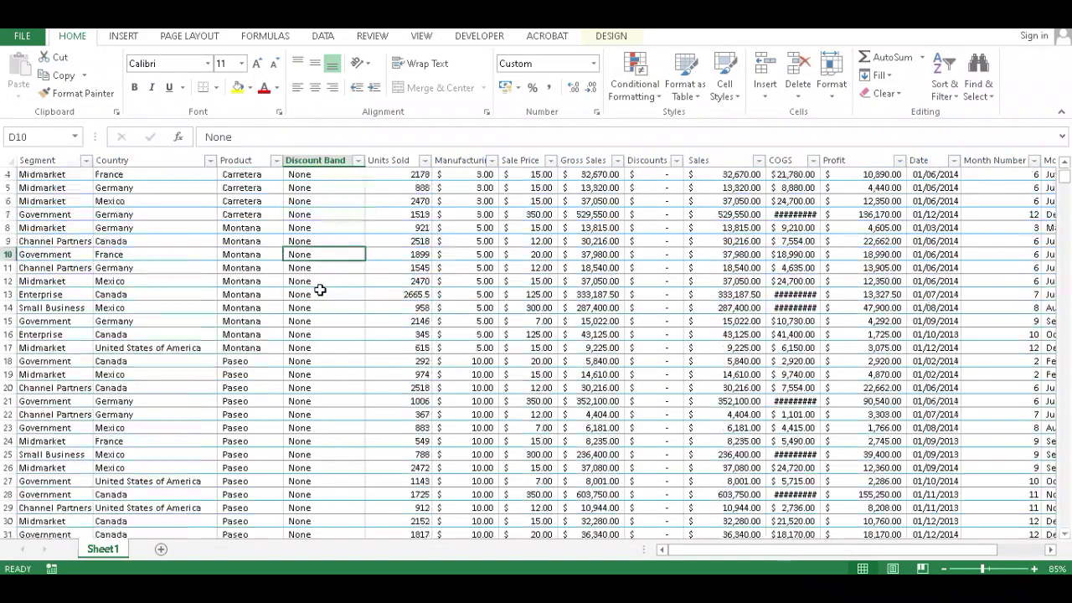
scroll(320, 290, up, 1)
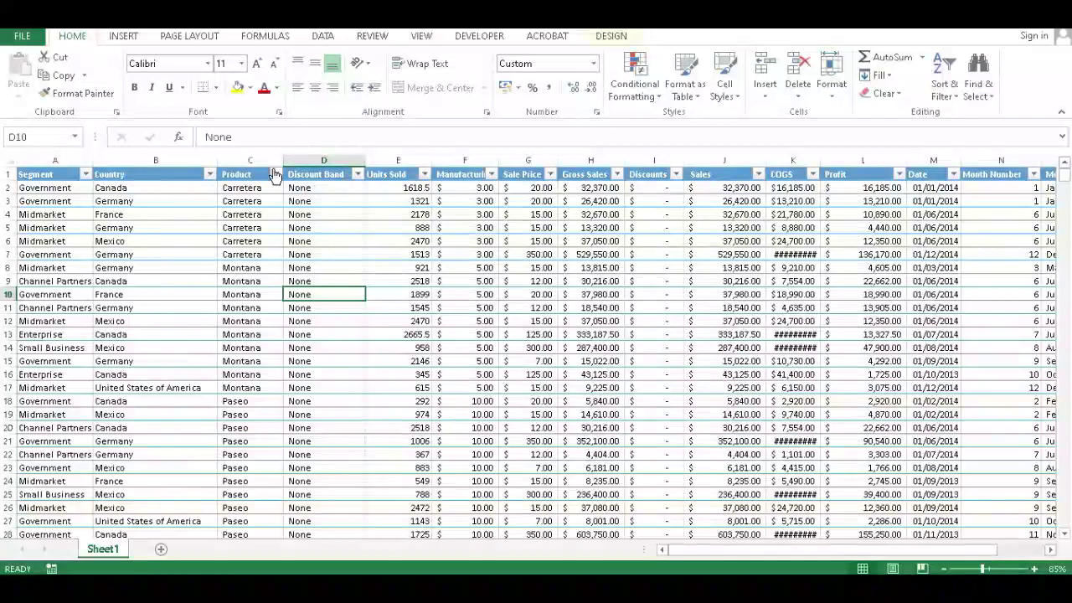
scroll(330, 327, down, 6)
scroll(335, 320, up, 4)
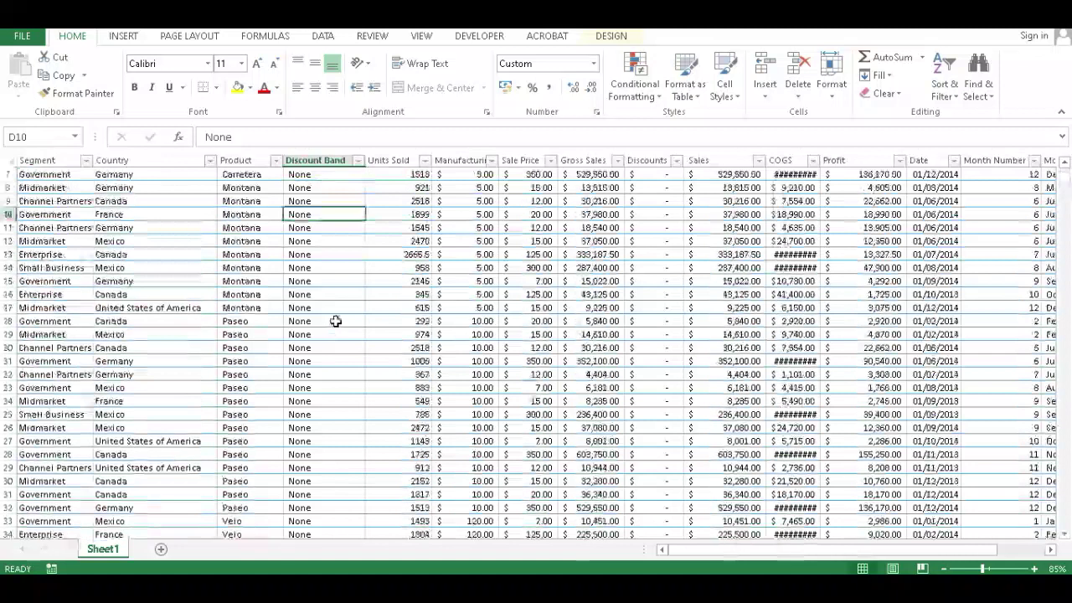
scroll(335, 321, up, 2)
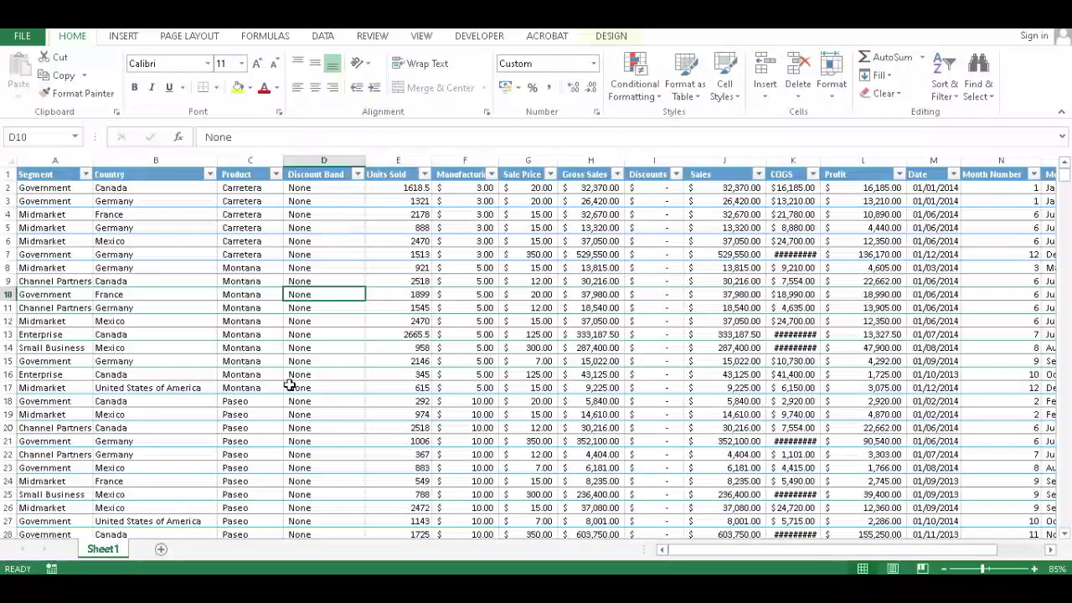
Freeze the panes above row 2 to keep only the header row in place
click(5, 188)
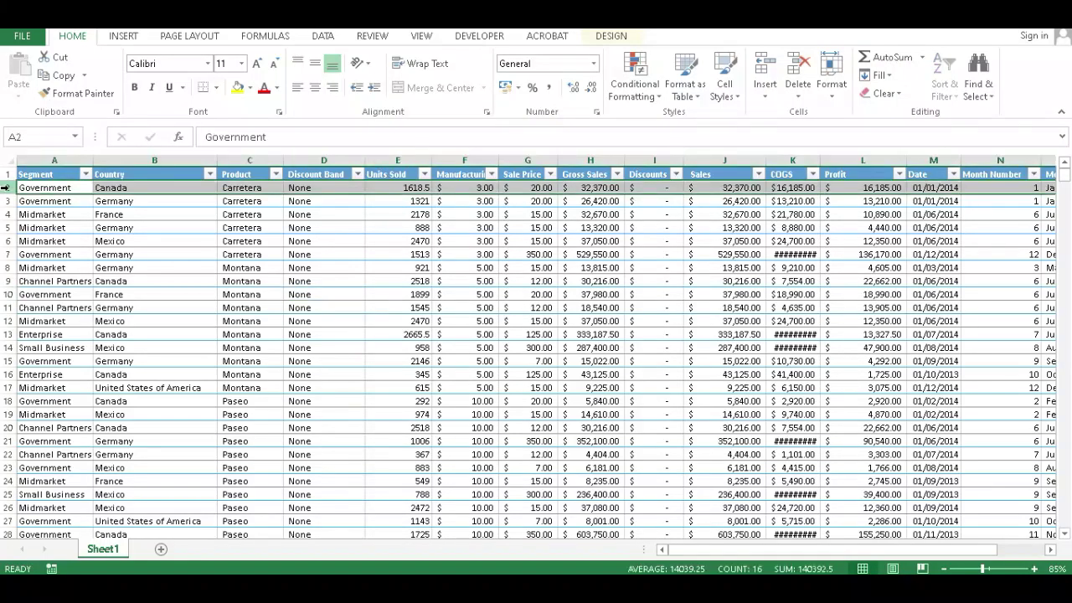
click(422, 37)
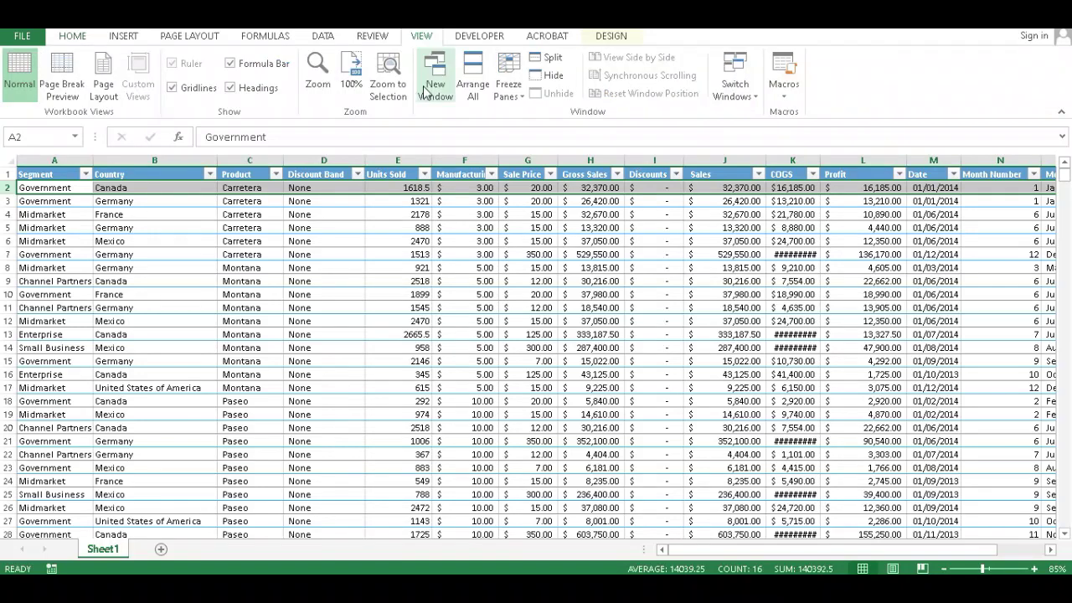
click(524, 98)
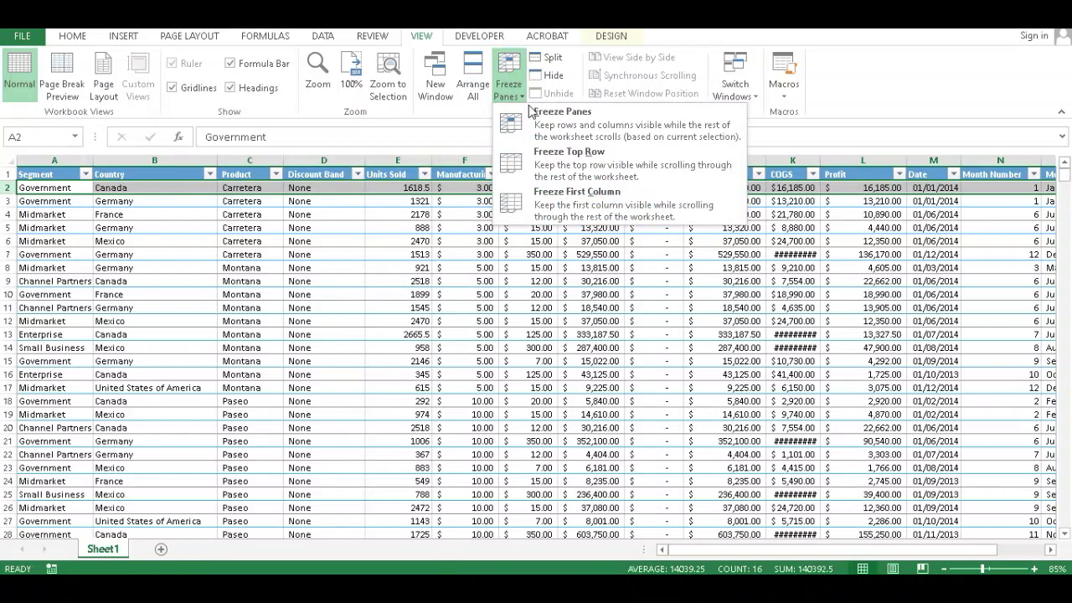
click(600, 125)
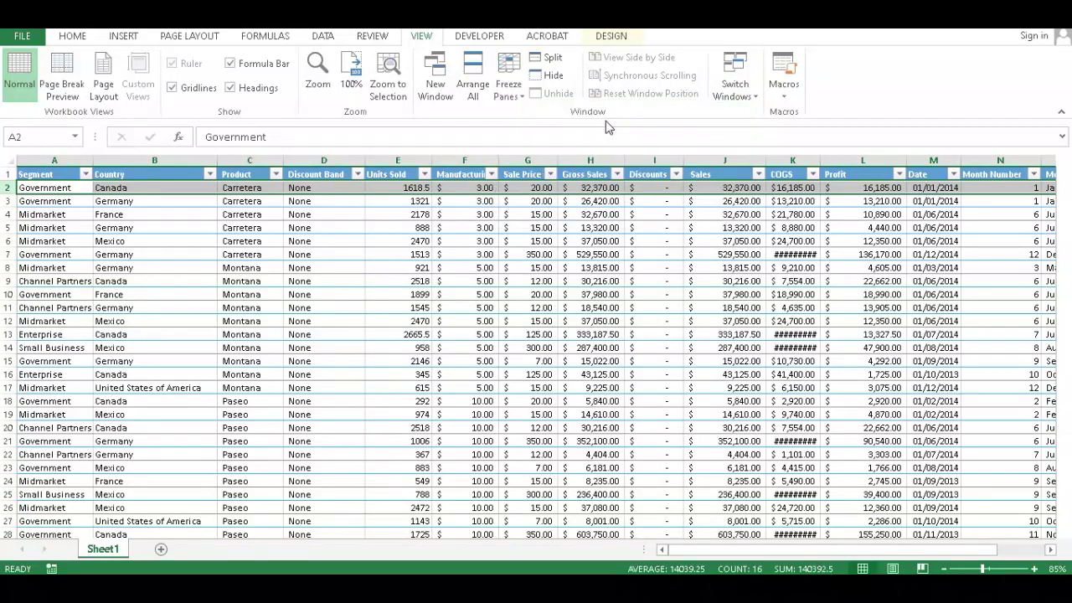
Check that the header row stays in place while moving through the records
scroll(412, 306, down, 3)
scroll(410, 306, down, 9)
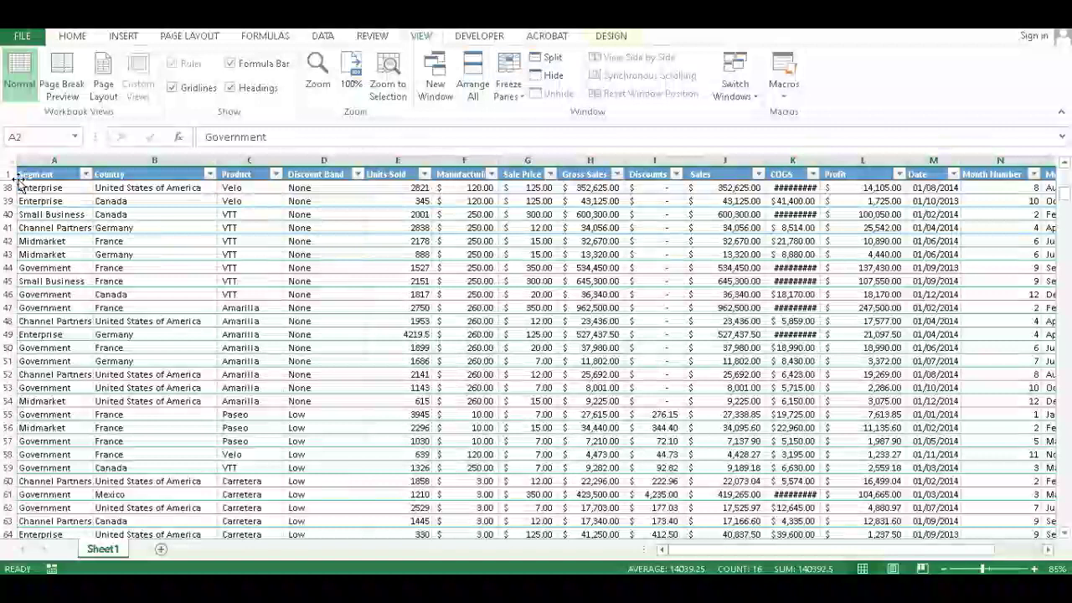
scroll(271, 247, up, 8)
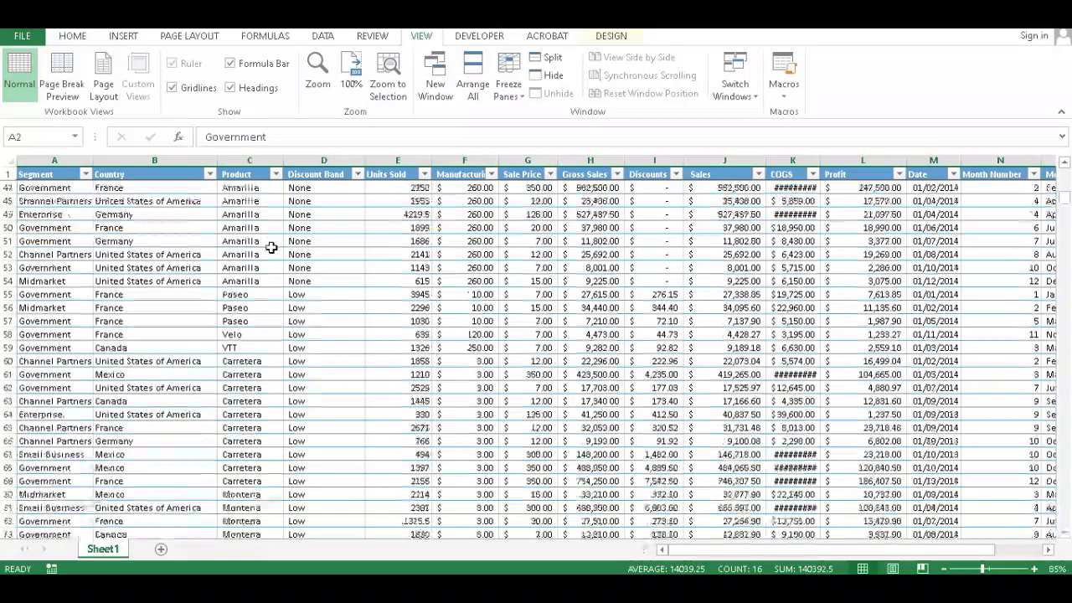
scroll(308, 247, up, 4)
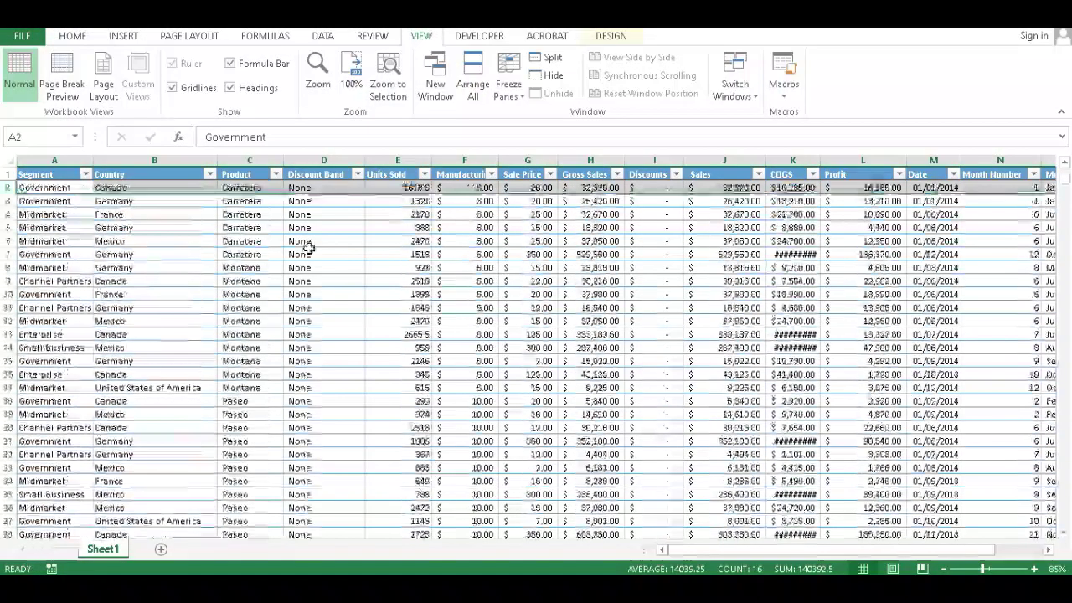
scroll(308, 248, down, 3)
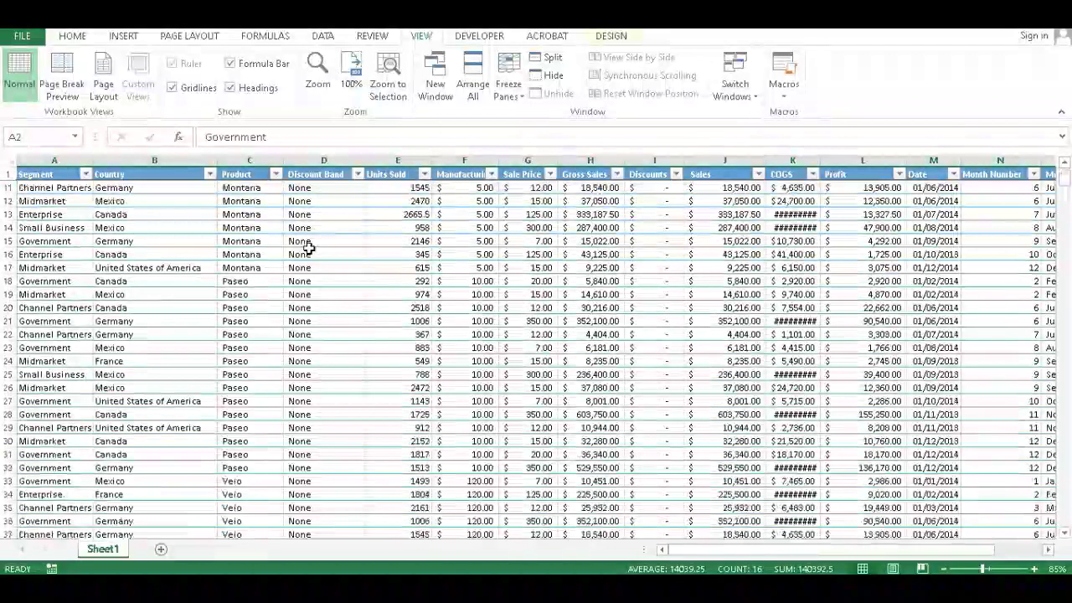
scroll(308, 248, up, 3)
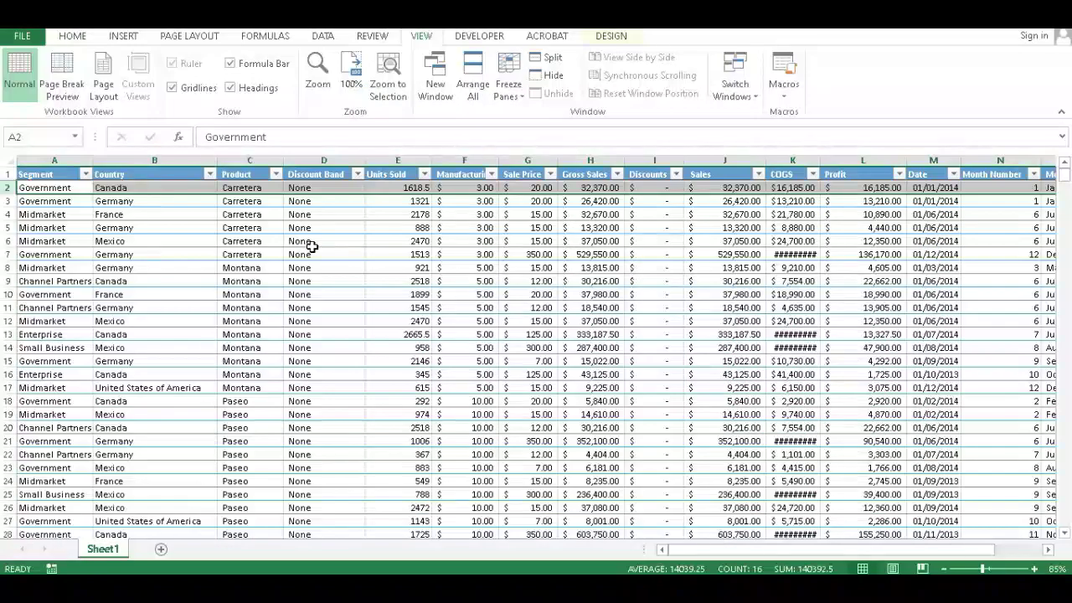
scroll(289, 251, down, 2)
scroll(289, 252, up, 2)
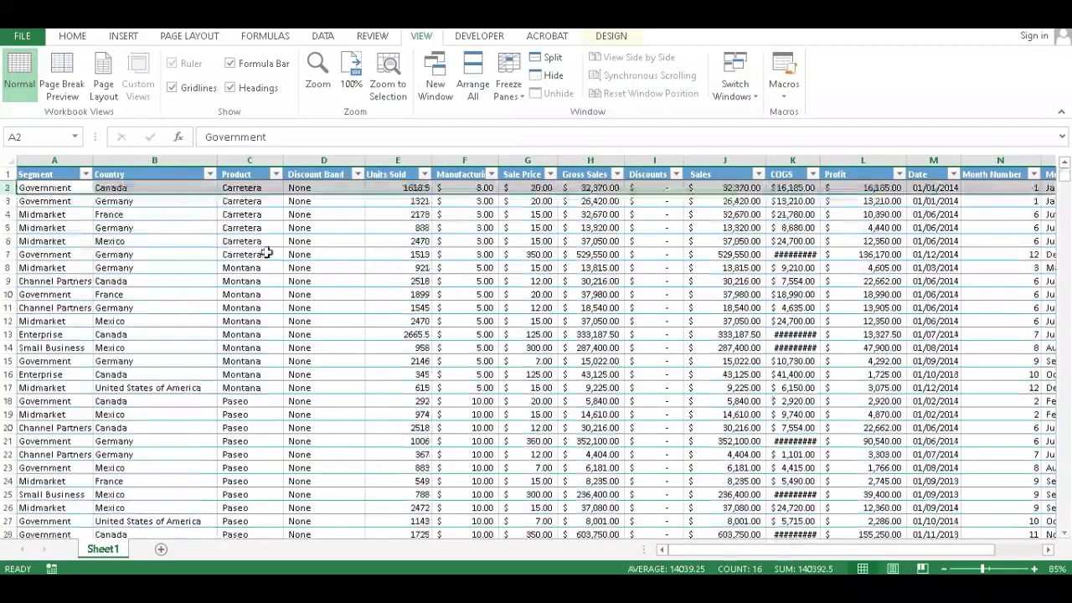
Unfreeze the panes and check how the header row moves with the data
click(514, 90)
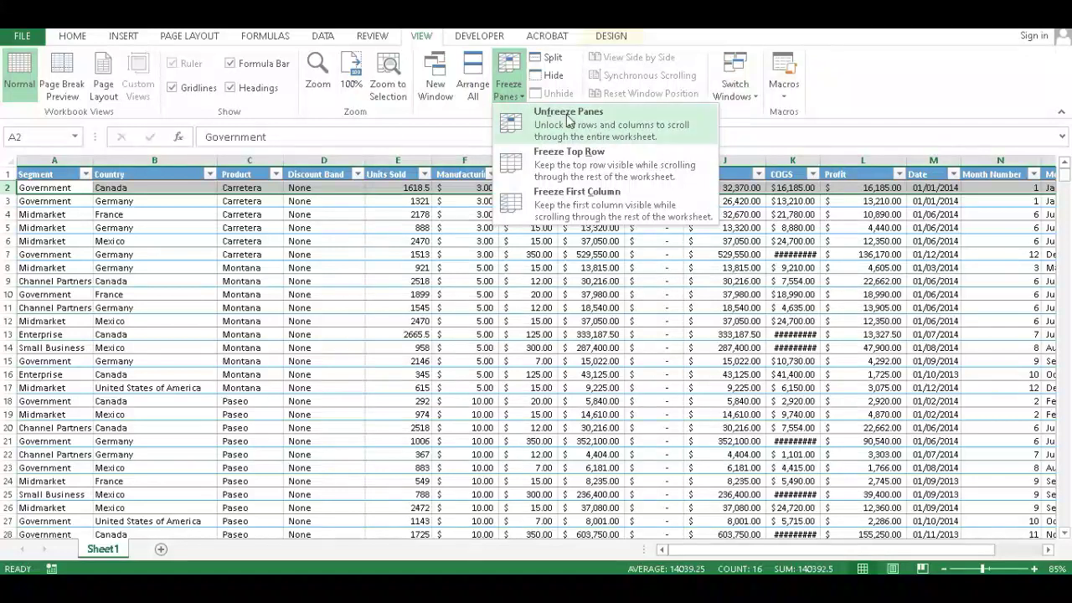
click(549, 117)
scroll(414, 281, down, 2)
scroll(398, 278, up, 2)
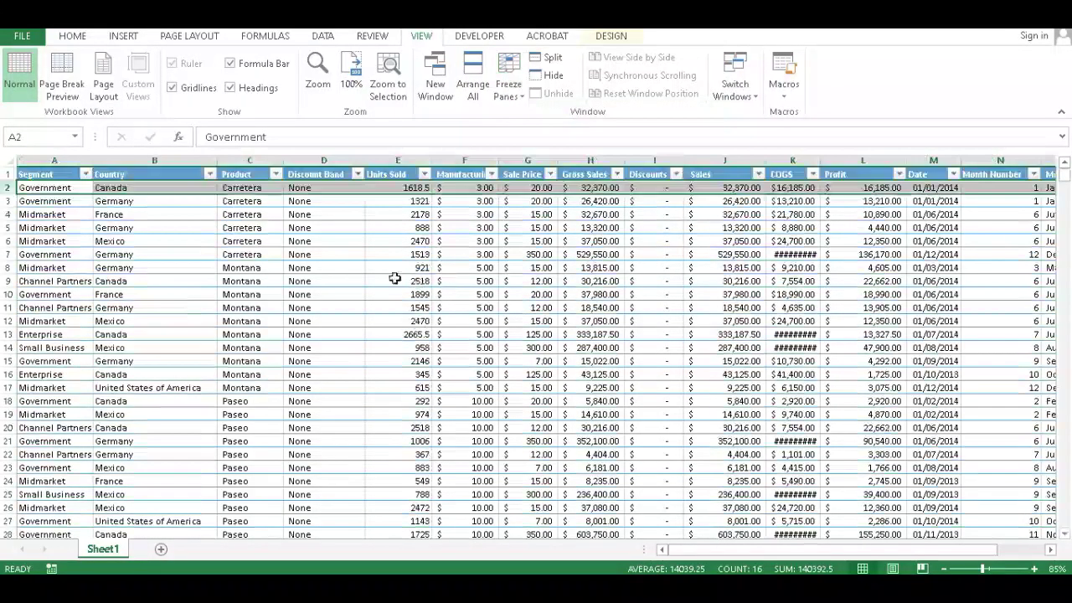
scroll(333, 277, down, 3)
scroll(334, 277, up, 3)
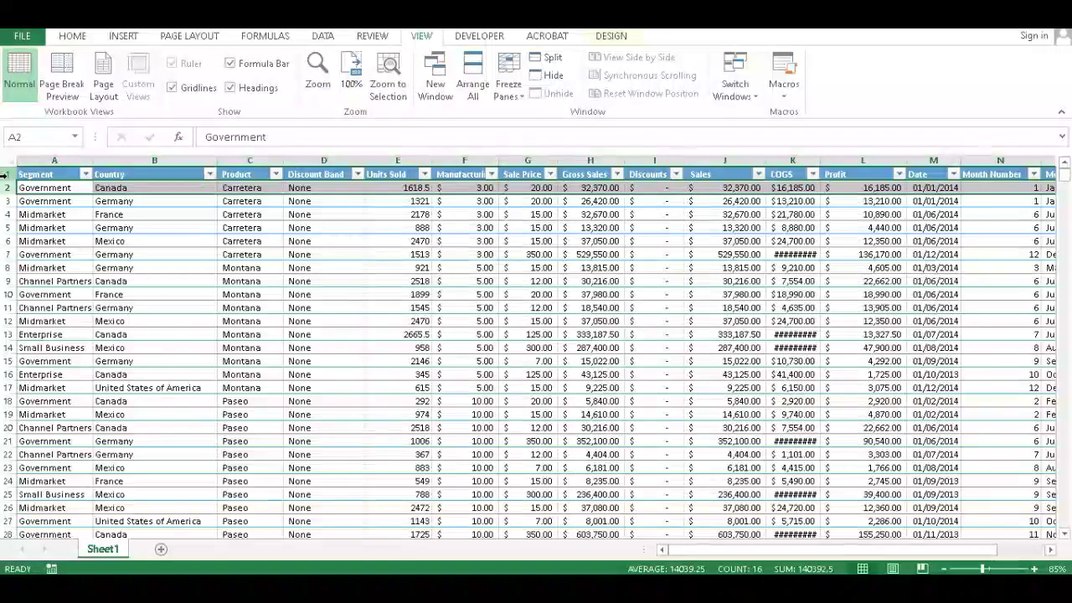
Freeze the panes above row 6 to keep rows 1 to 5 in place
drag(7, 176, 10, 230)
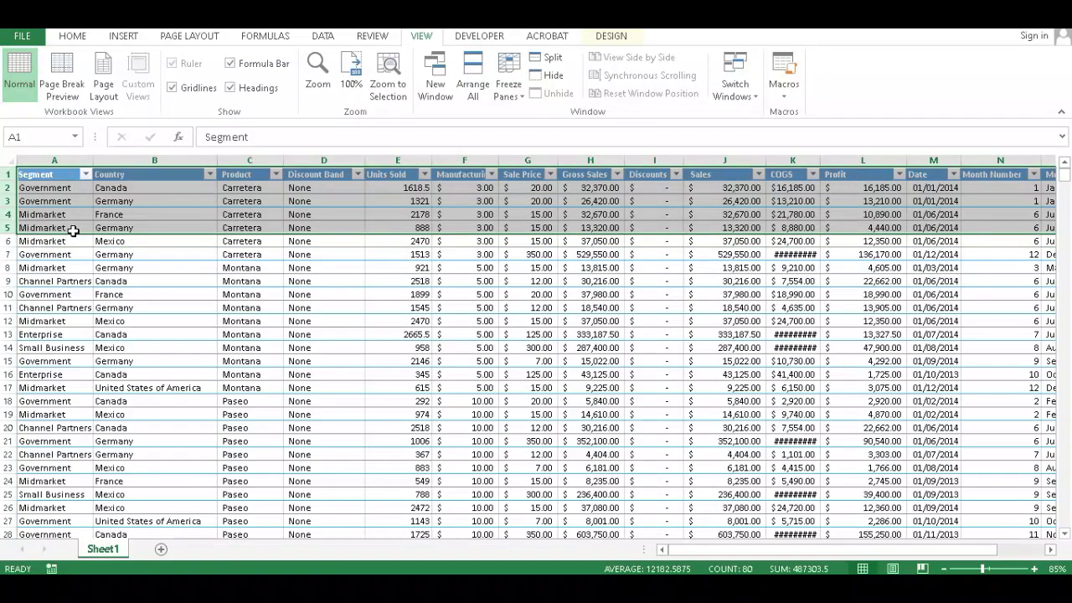
click(4, 241)
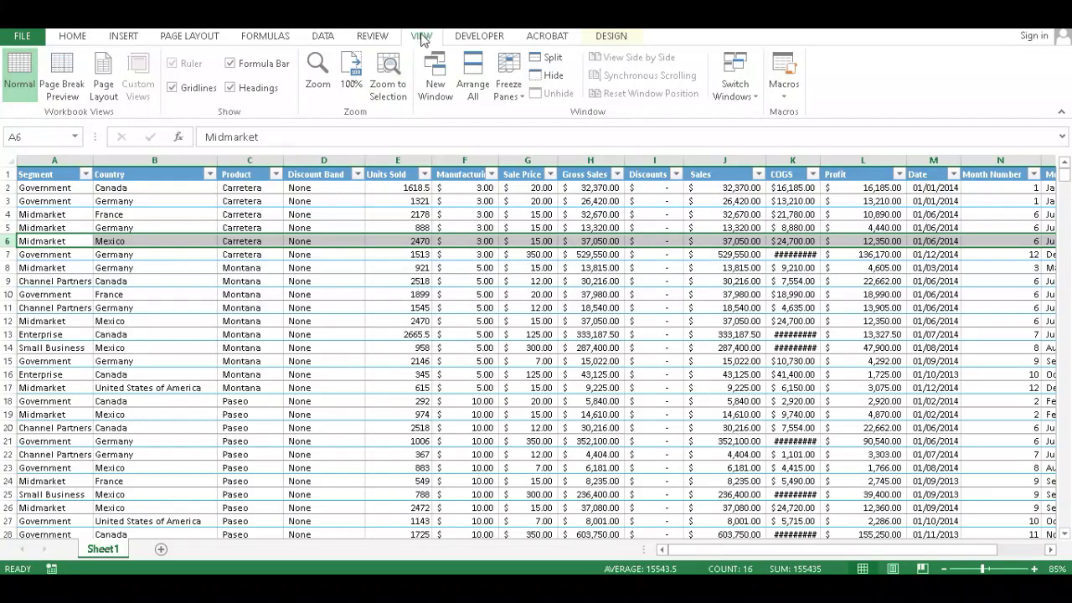
click(524, 97)
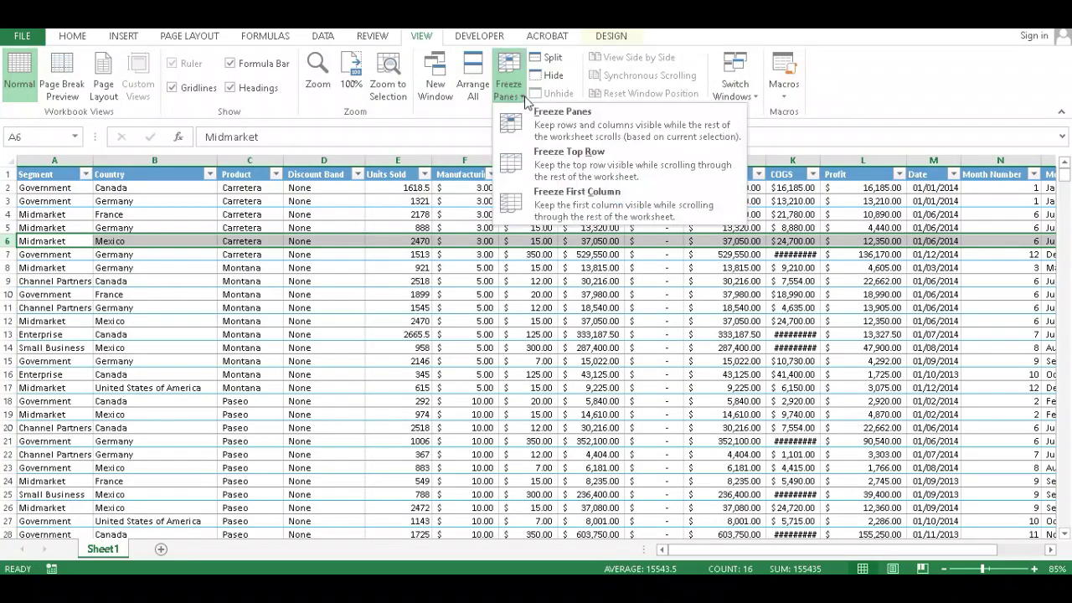
click(613, 128)
click(525, 98)
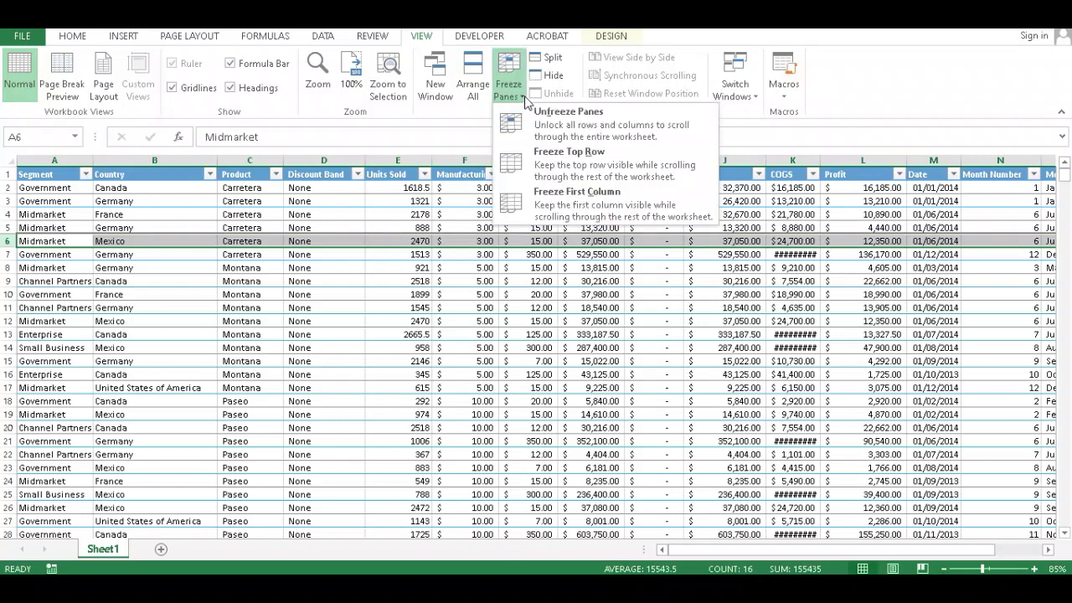
click(359, 282)
Check that rows 1 to 5 stay in place while moving through the records below them
scroll(360, 296, down, 6)
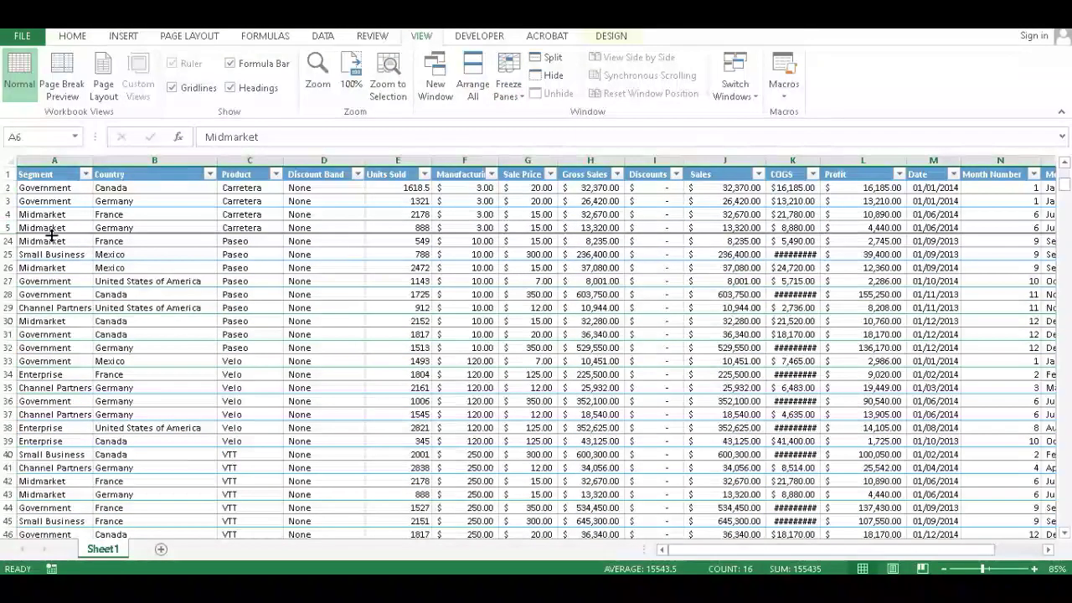
scroll(360, 230, down, 1)
scroll(368, 239, down, 3)
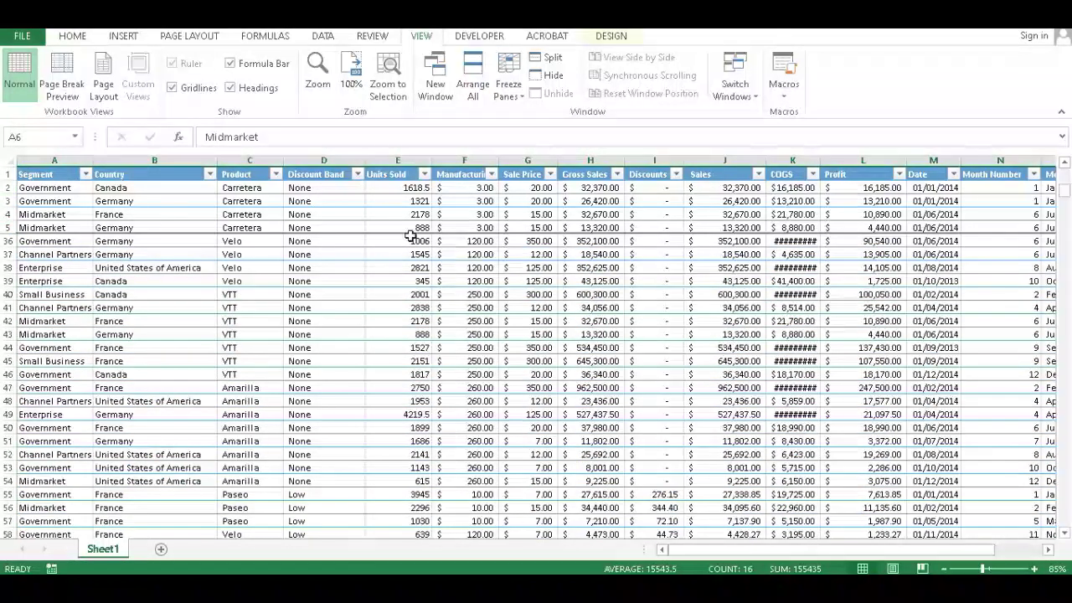
drag(7, 174, 7, 225)
scroll(391, 331, down, 11)
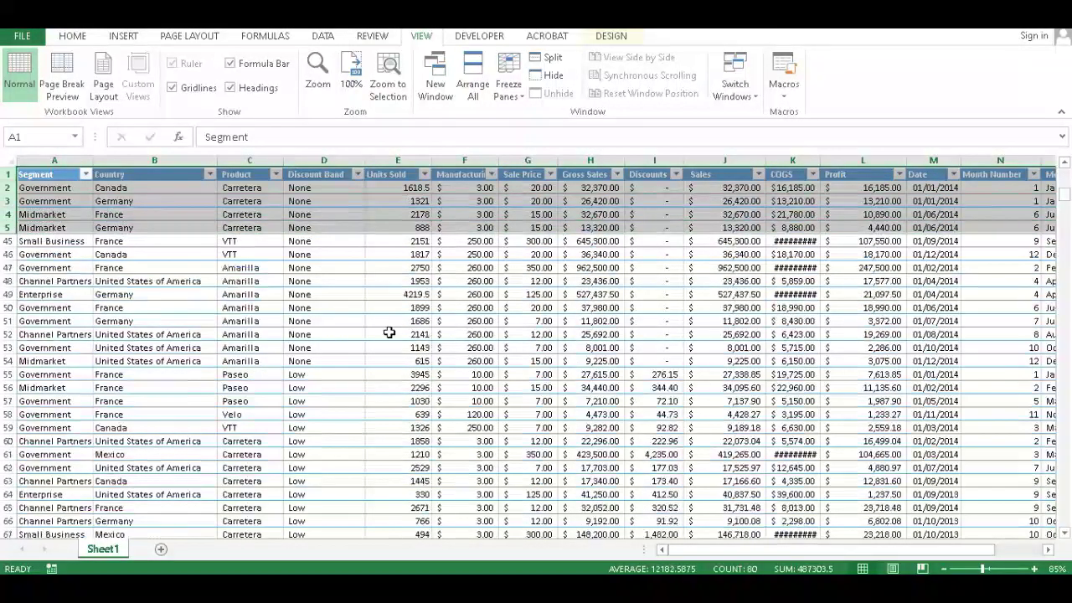
scroll(391, 332, up, 4)
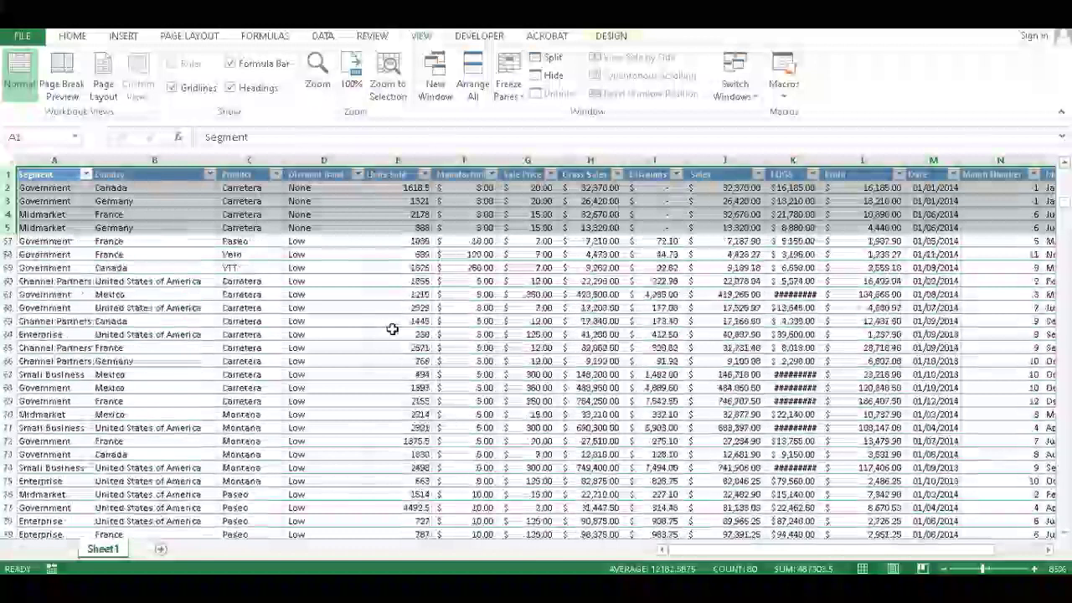
scroll(391, 329, up, 8)
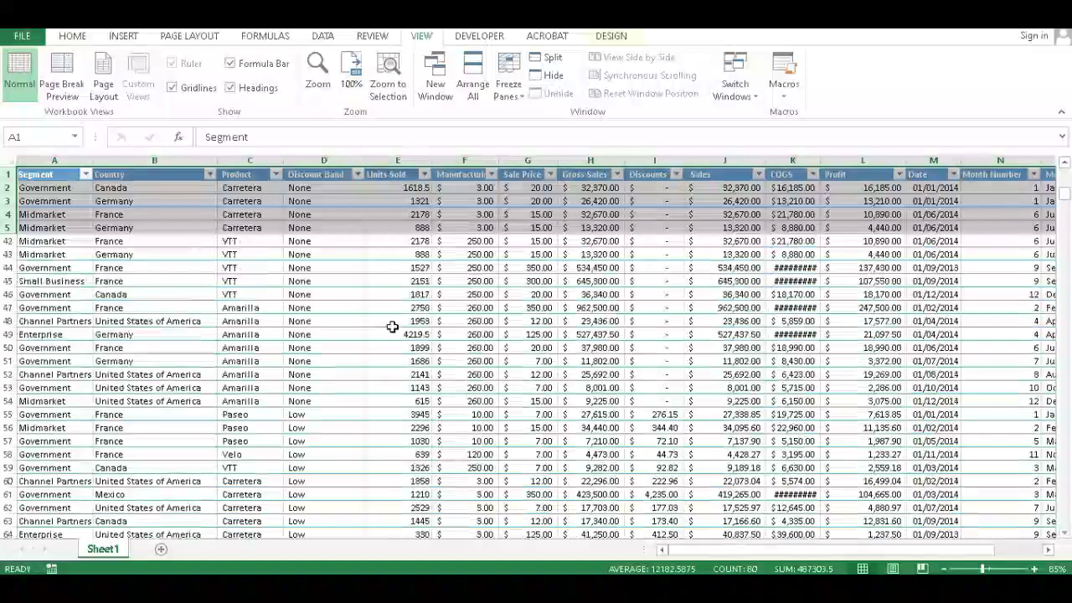
click(371, 319)
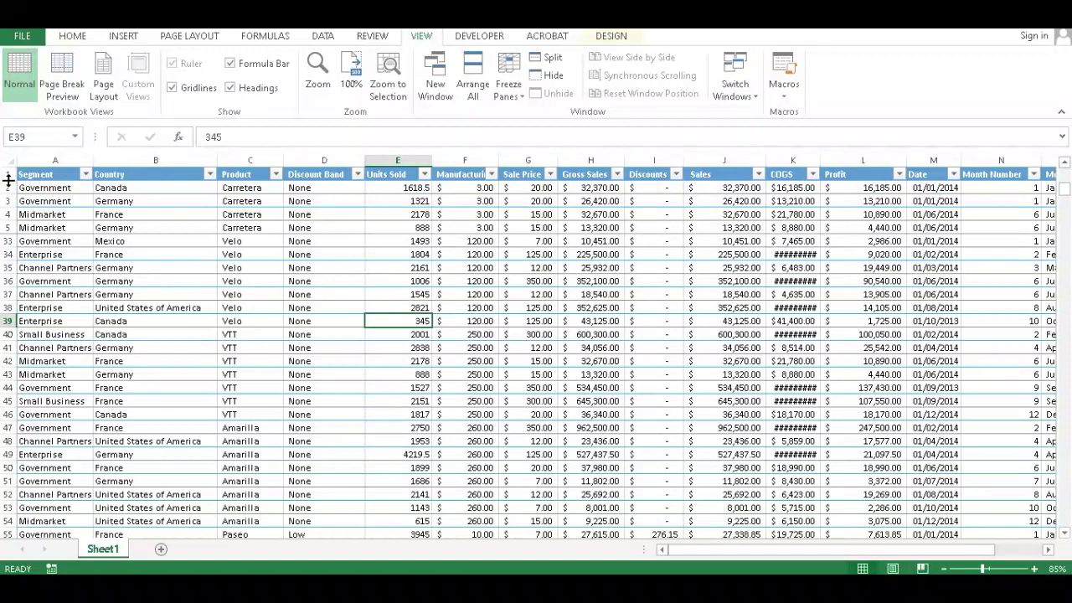
drag(8, 187, 14, 227)
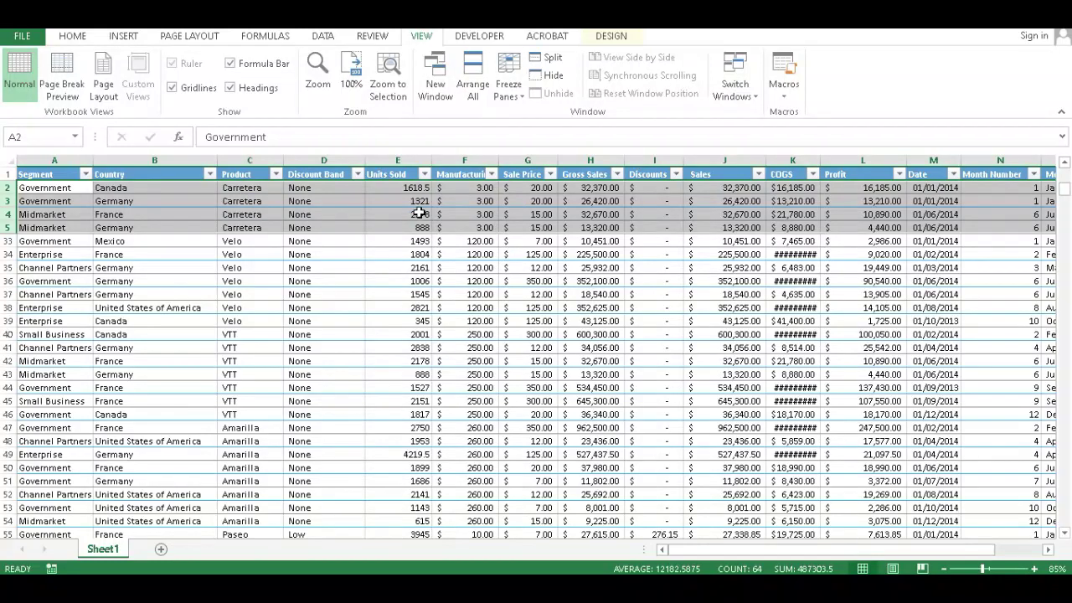
Examine the records below the frozen rows 1 to 5 while moving back toward the start of the data
scroll(410, 288, up, 1)
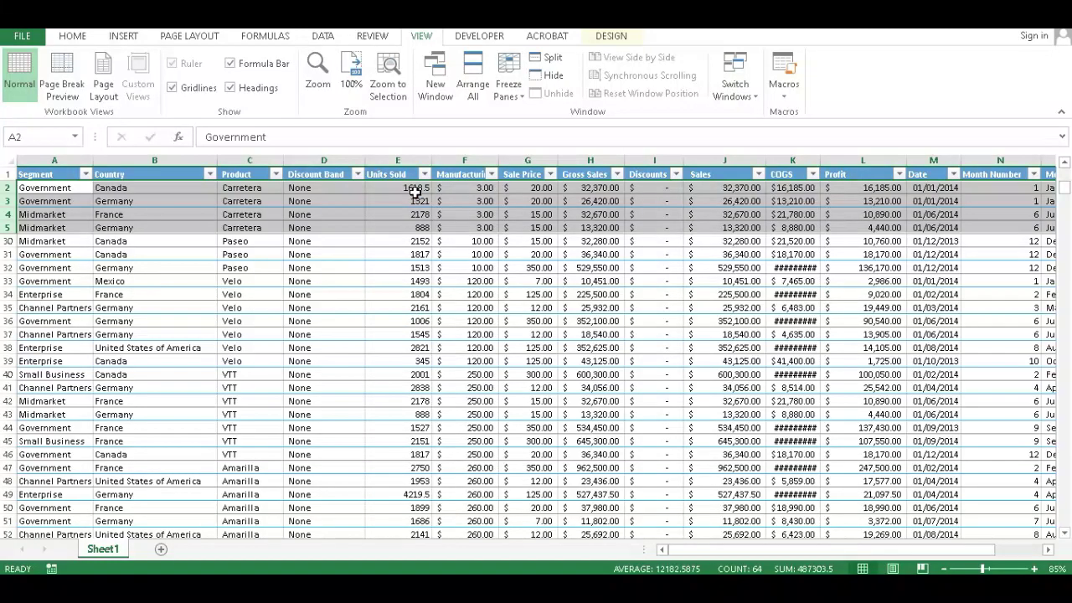
scroll(414, 270, up, 1)
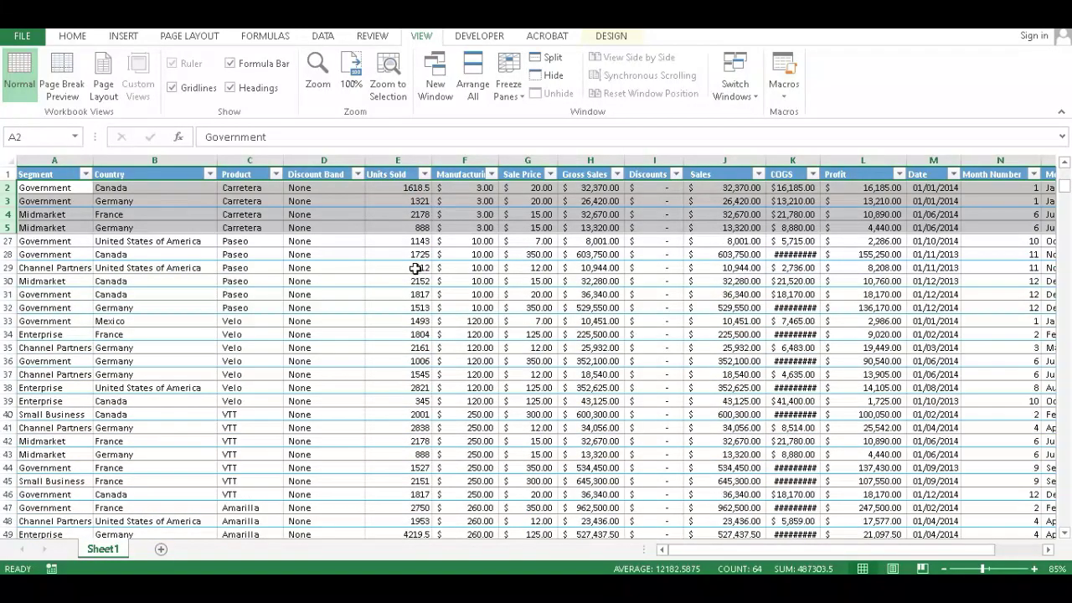
scroll(415, 268, down, 1)
scroll(415, 268, up, 1)
click(406, 335)
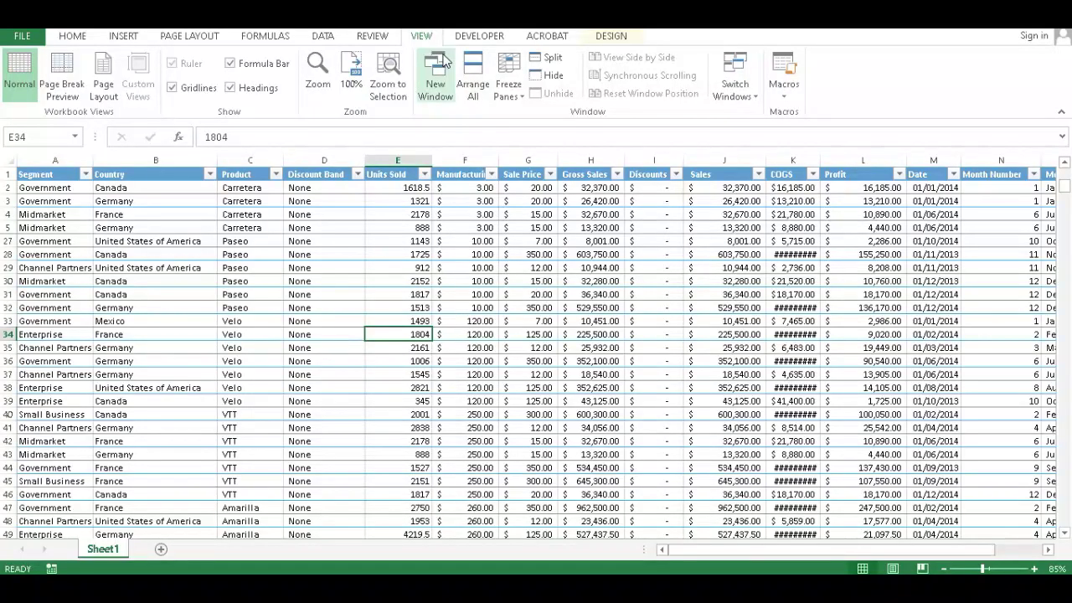
Unfreeze the panes and check how rows 1 to 5 move with the rest of the data
click(527, 101)
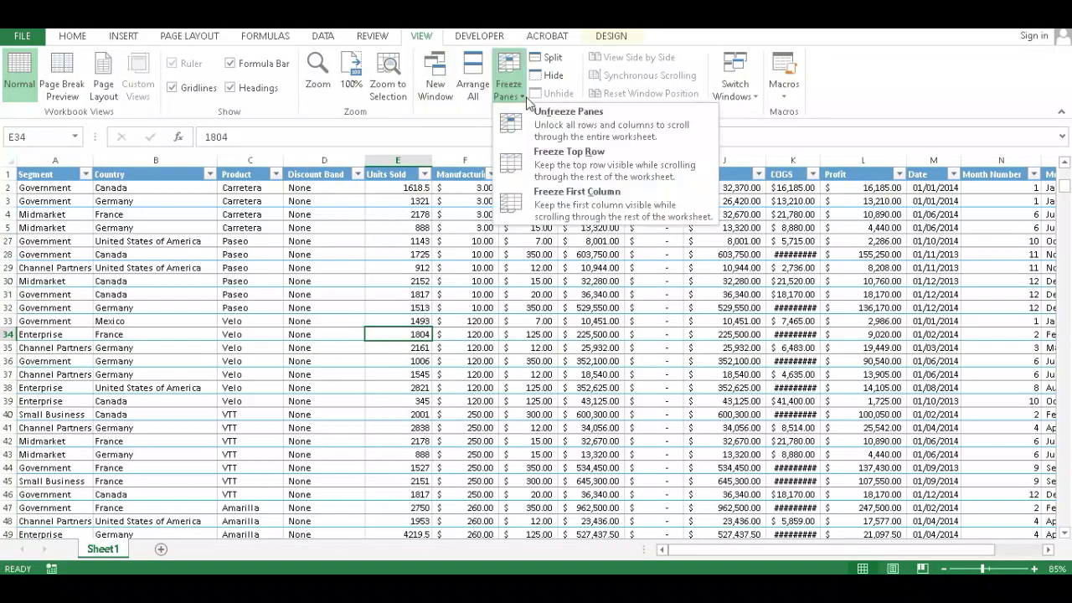
click(608, 126)
scroll(344, 336, down, 6)
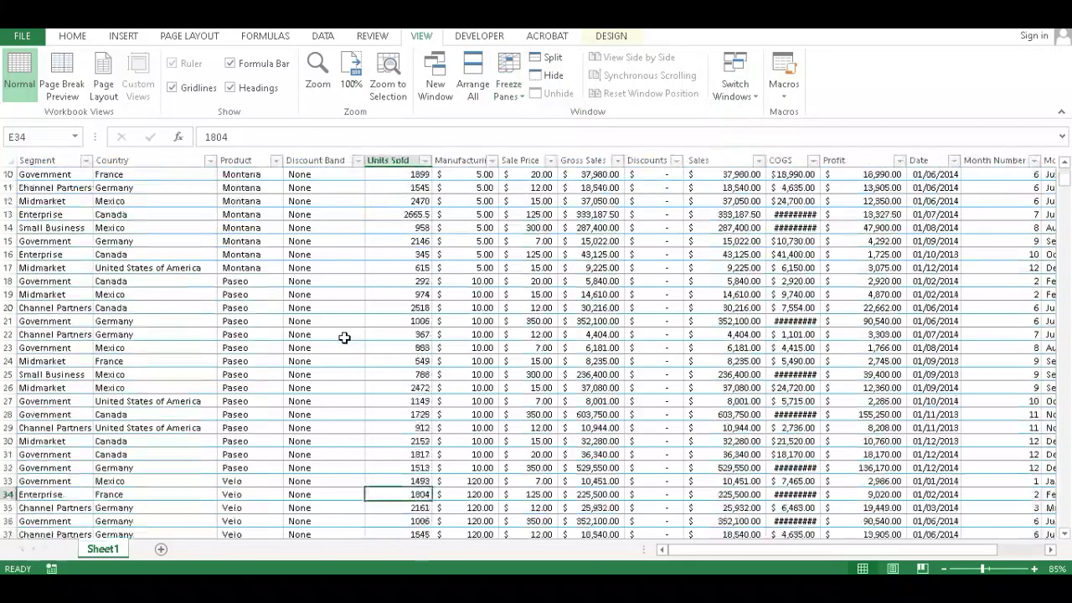
scroll(344, 337, up, 6)
scroll(344, 337, down, 3)
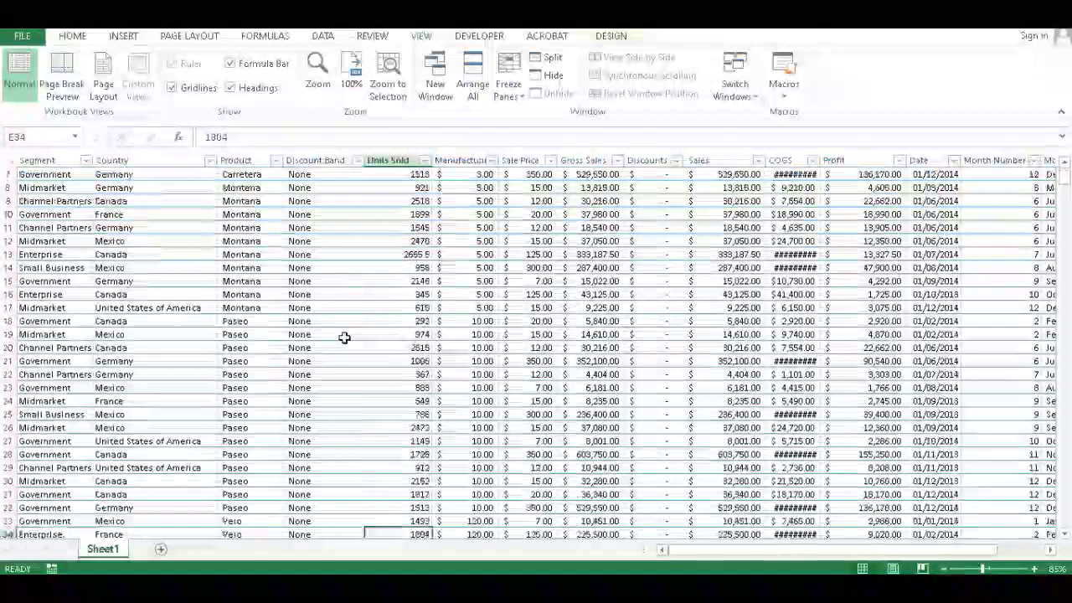
scroll(344, 336, up, 3)
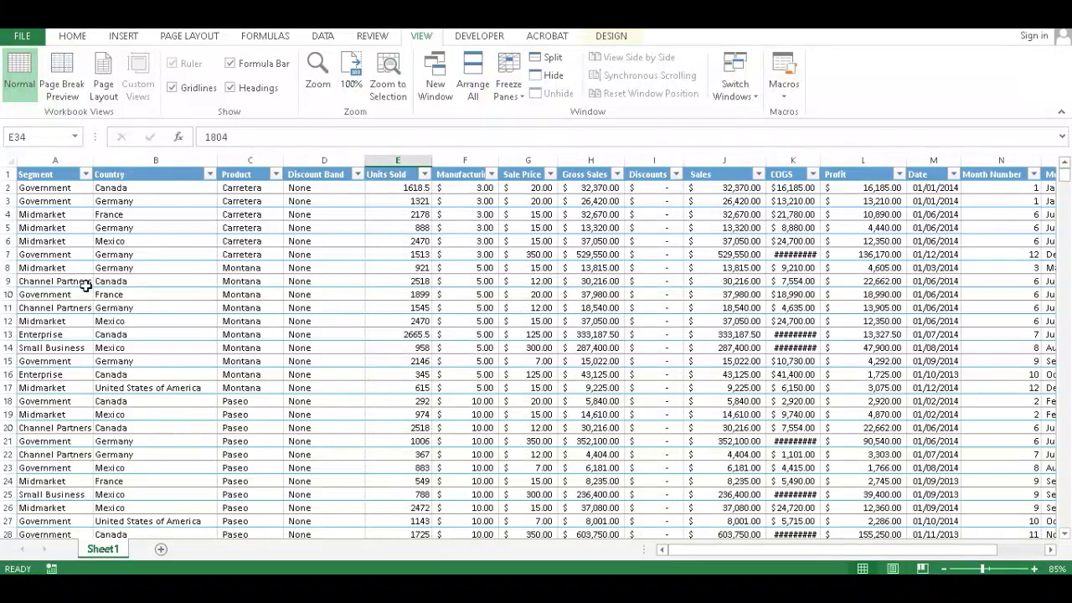
Freeze the first column, Segment, so it stays in place when moving across the worksheet
click(54, 160)
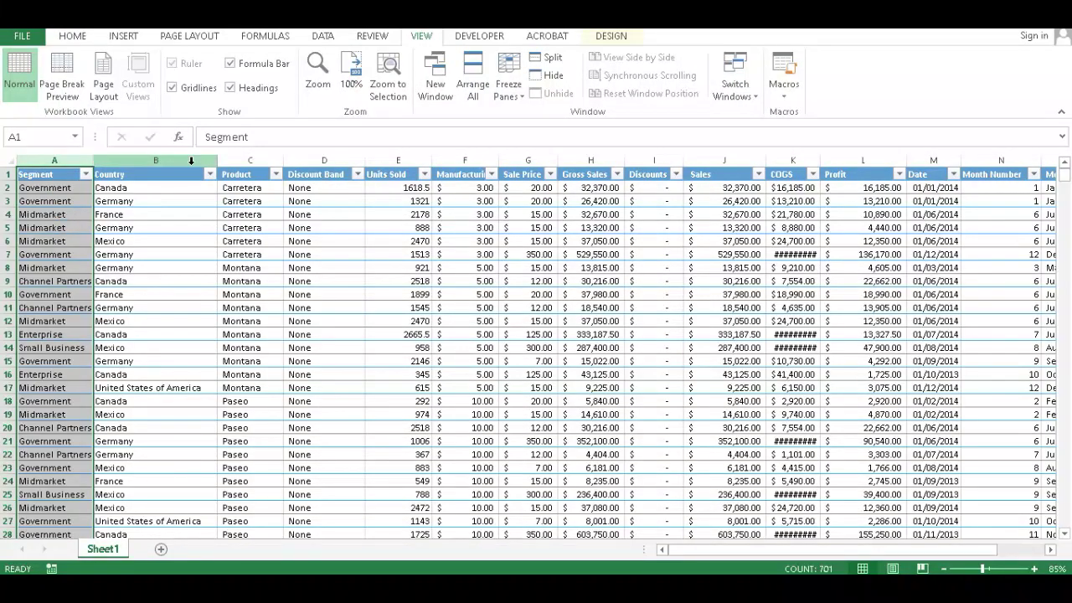
click(523, 100)
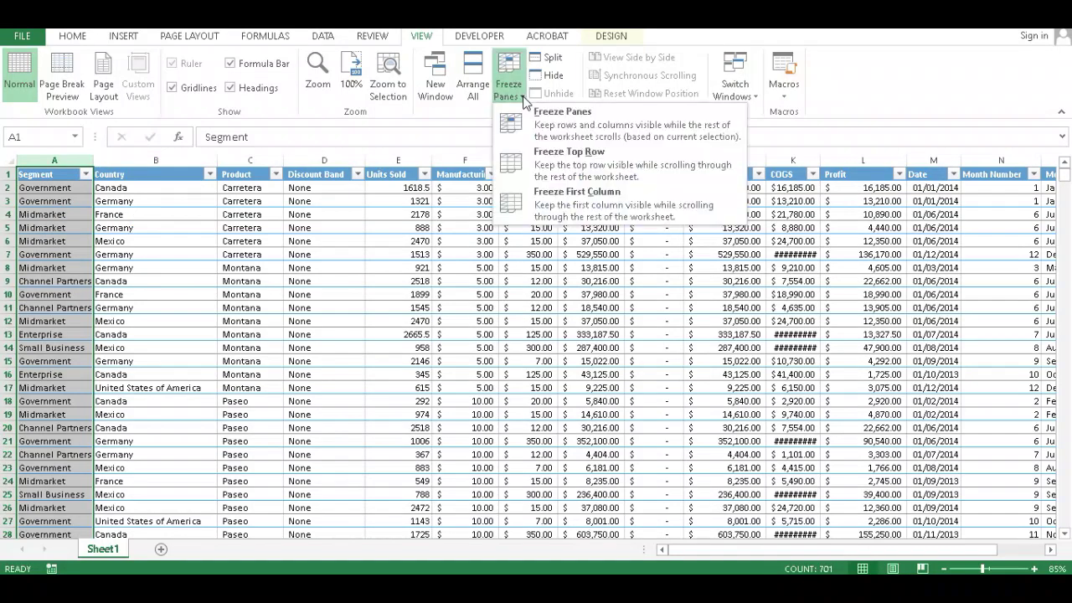
click(616, 208)
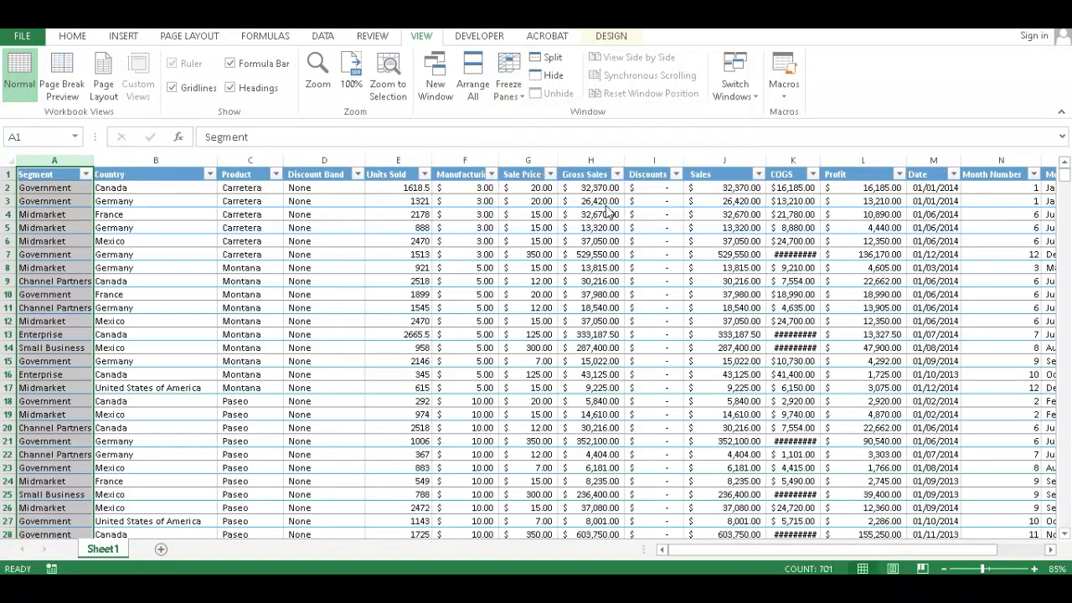
Check that the Segment column stays in place while moving across the columns, and unfreeze the panes
click(225, 359)
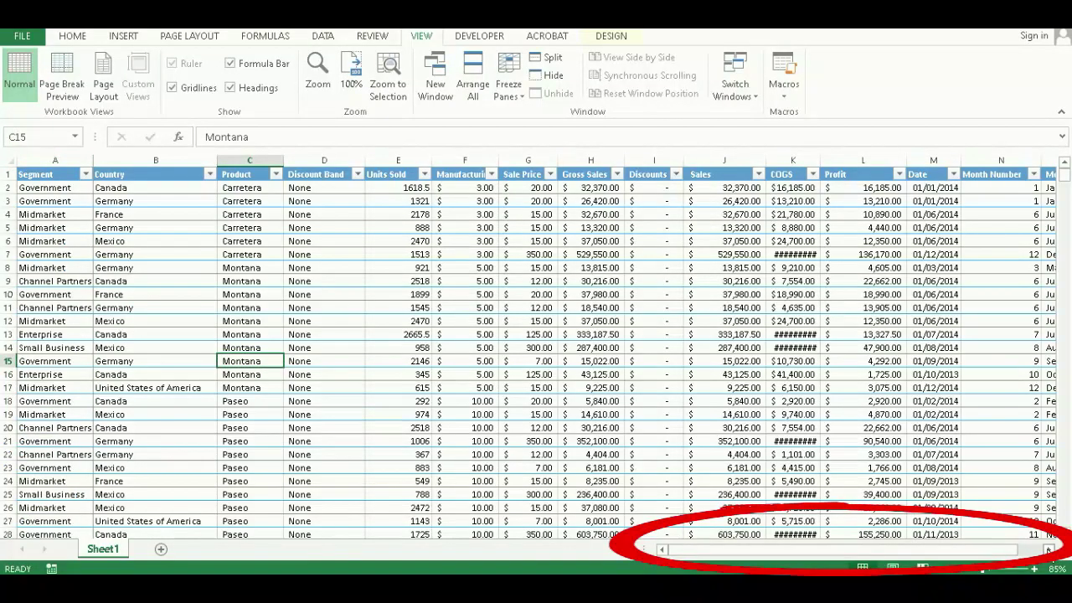
drag(1047, 549, 1048, 552)
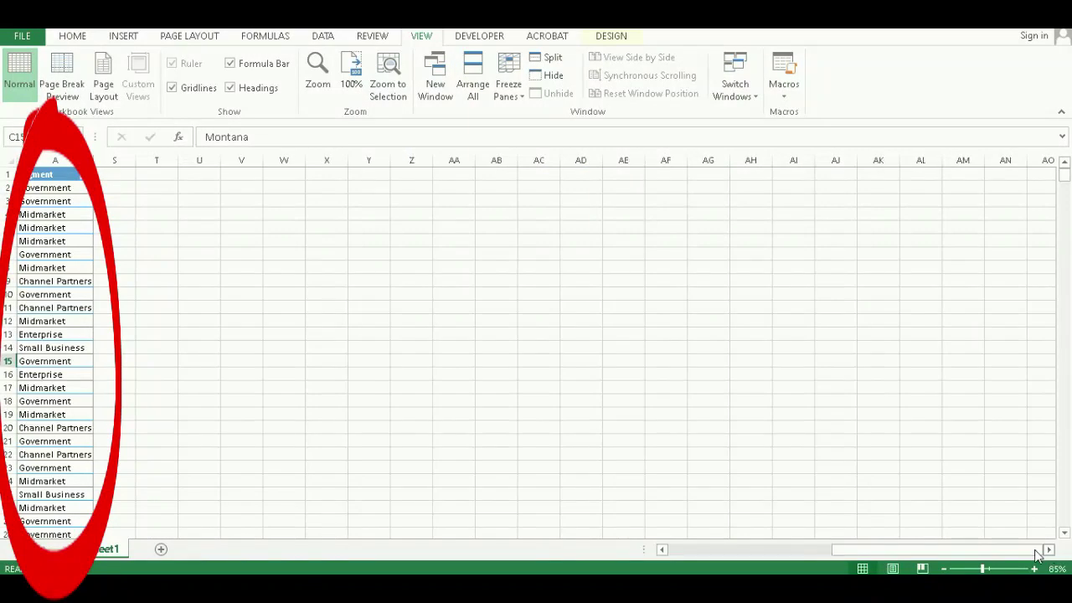
click(675, 552)
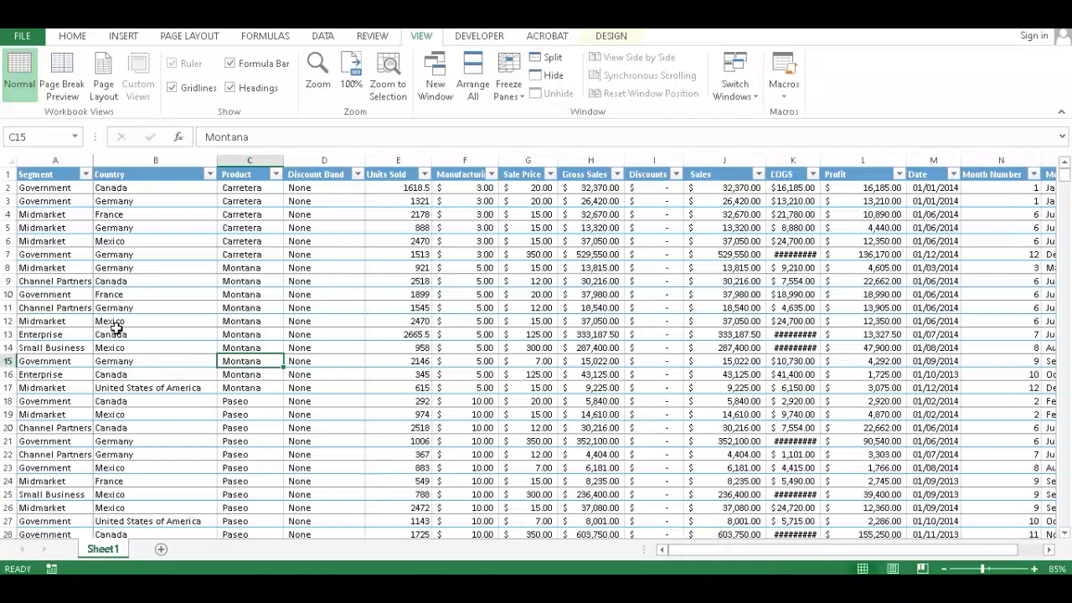
click(518, 99)
click(571, 121)
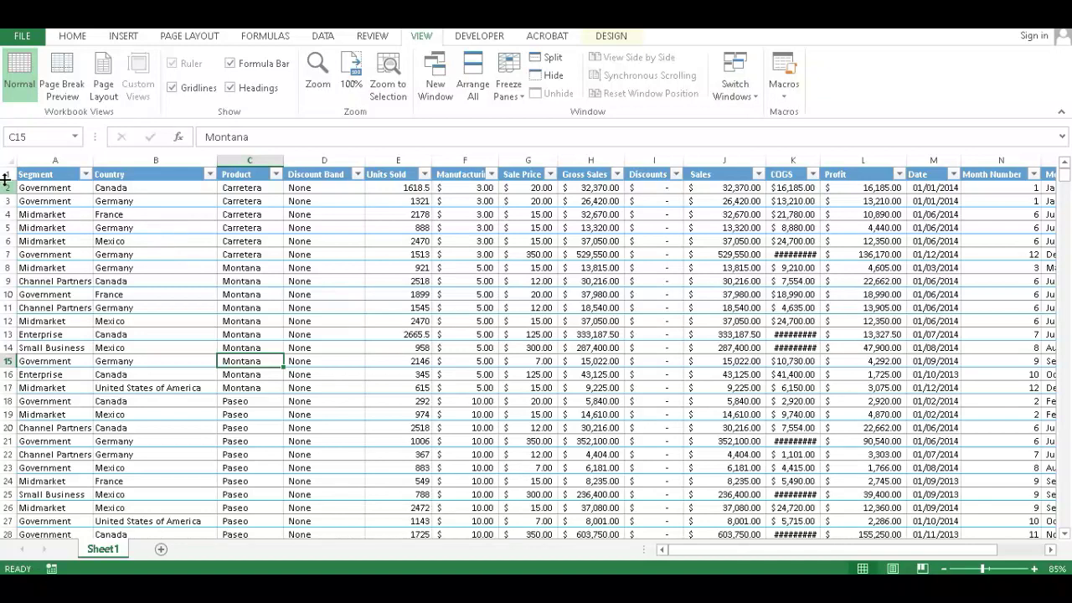
Highlight rows 1 to 5 and columns A to C in turn to point out row and column areas for freezing
drag(6, 180, 7, 228)
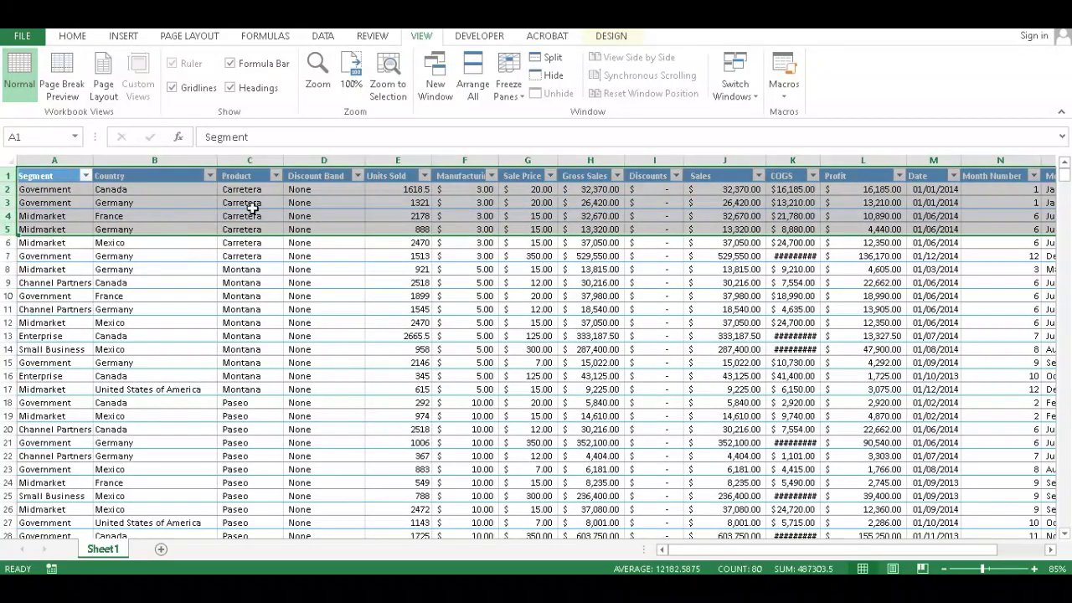
click(236, 268)
drag(235, 160, 12, 160)
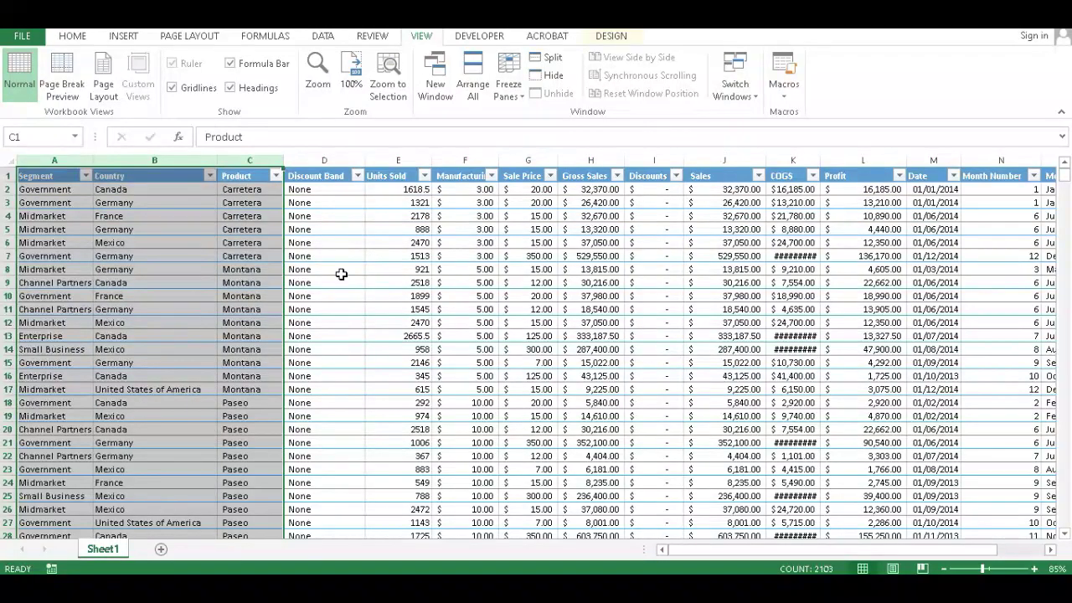
click(337, 308)
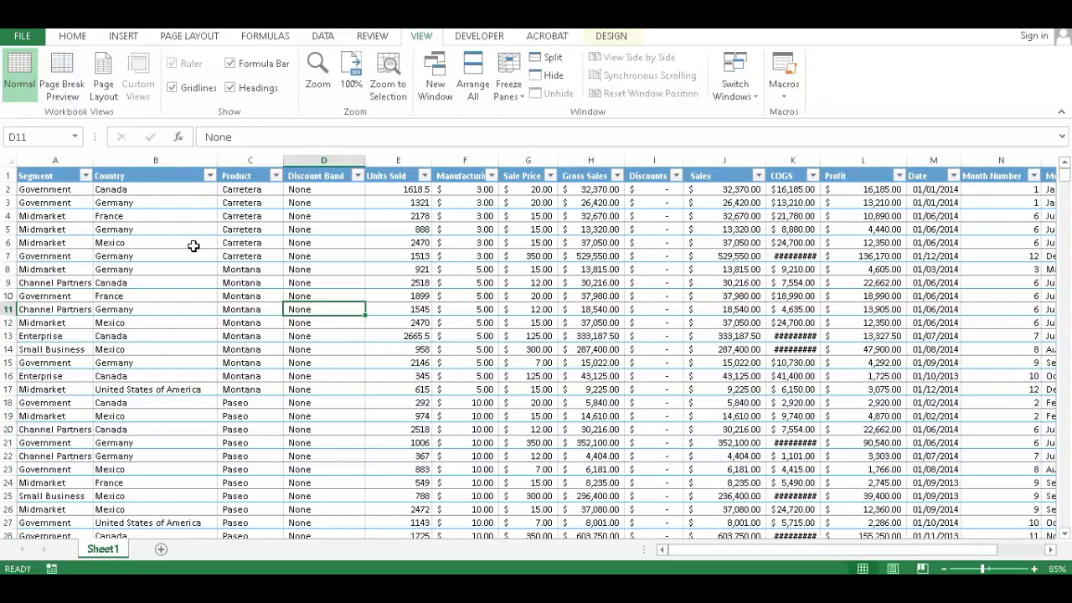
Freeze the panes at cell C6 to keep rows 1 to 5 and columns A and B in place
click(240, 244)
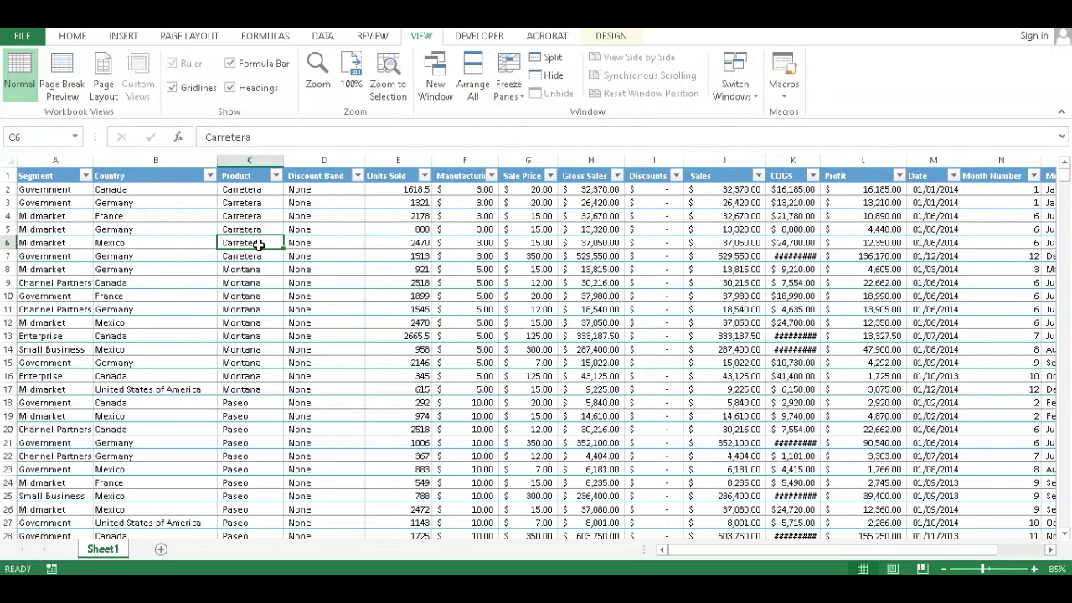
click(521, 97)
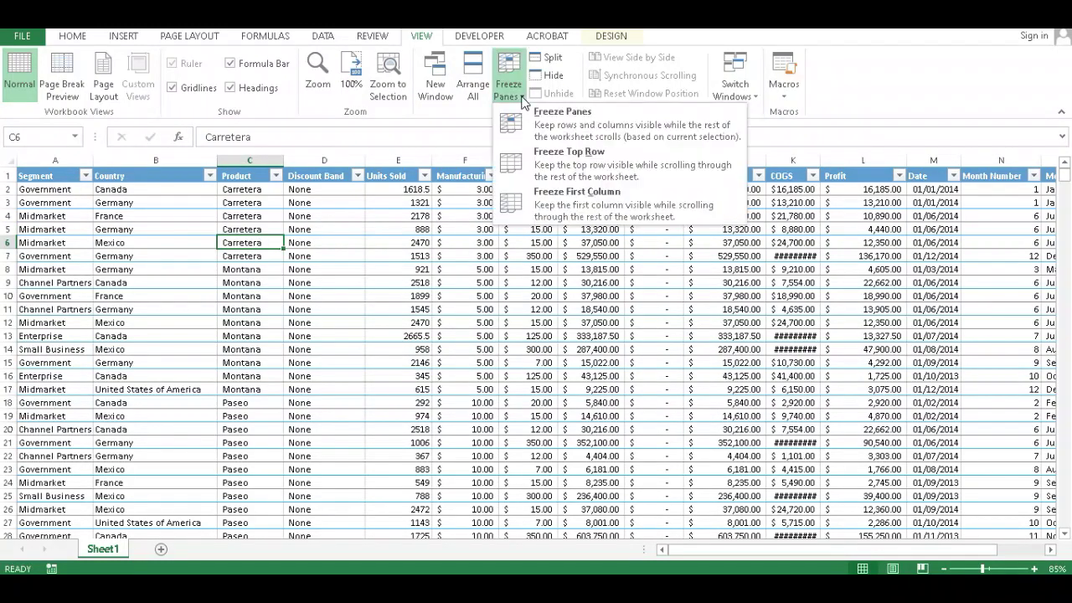
click(557, 118)
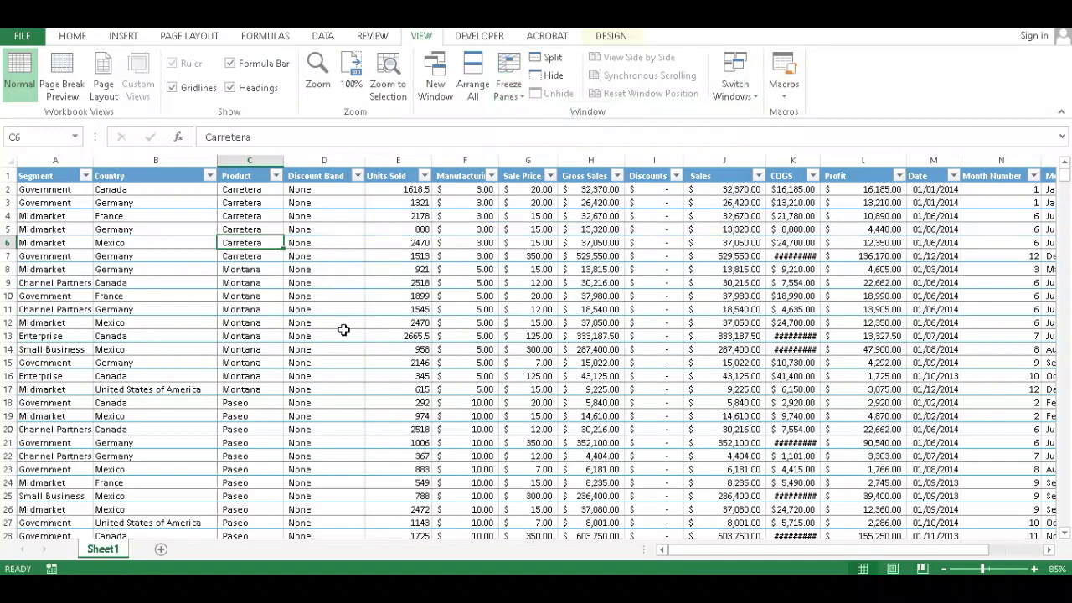
Check that rows 1 to 5 and the Segment and Country columns stay in place while moving down and across the data
scroll(344, 330, down, 1)
scroll(344, 330, down, 4)
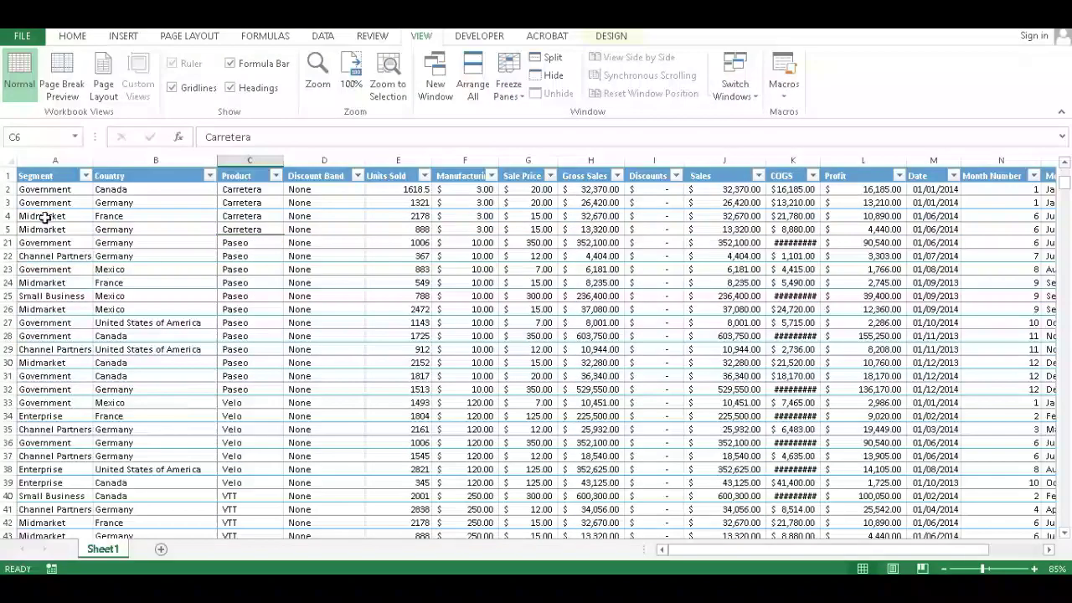
drag(9, 190, 9, 230)
scroll(355, 352, up, 5)
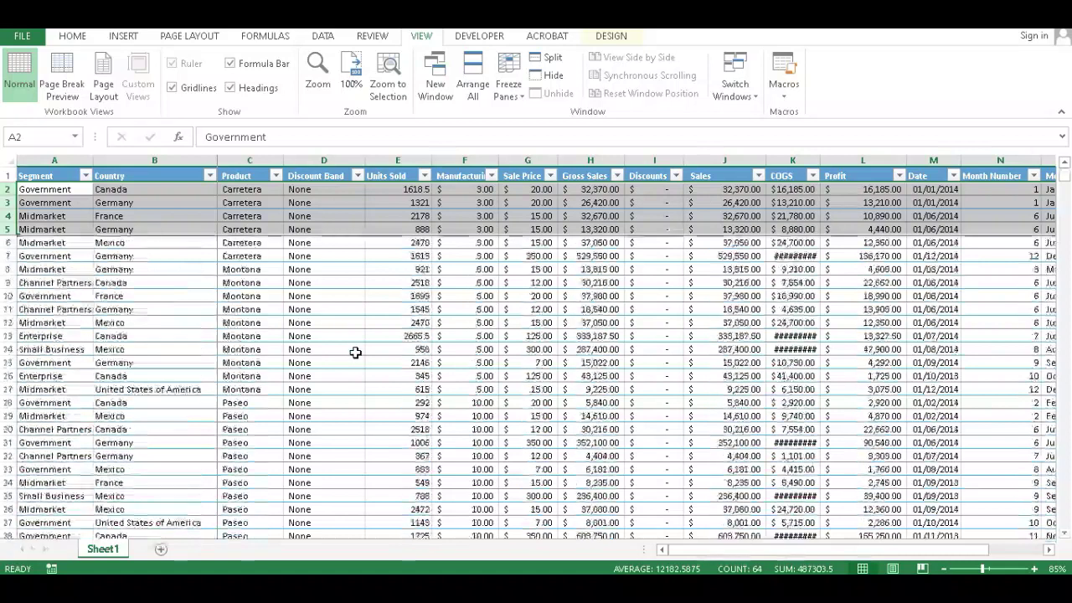
click(1047, 550)
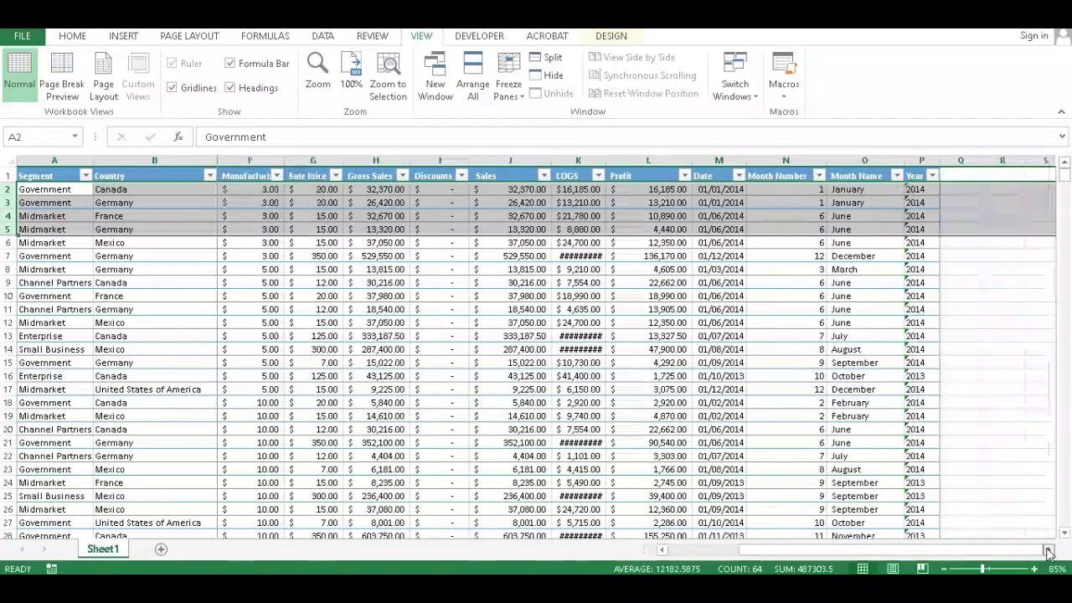
click(1046, 550)
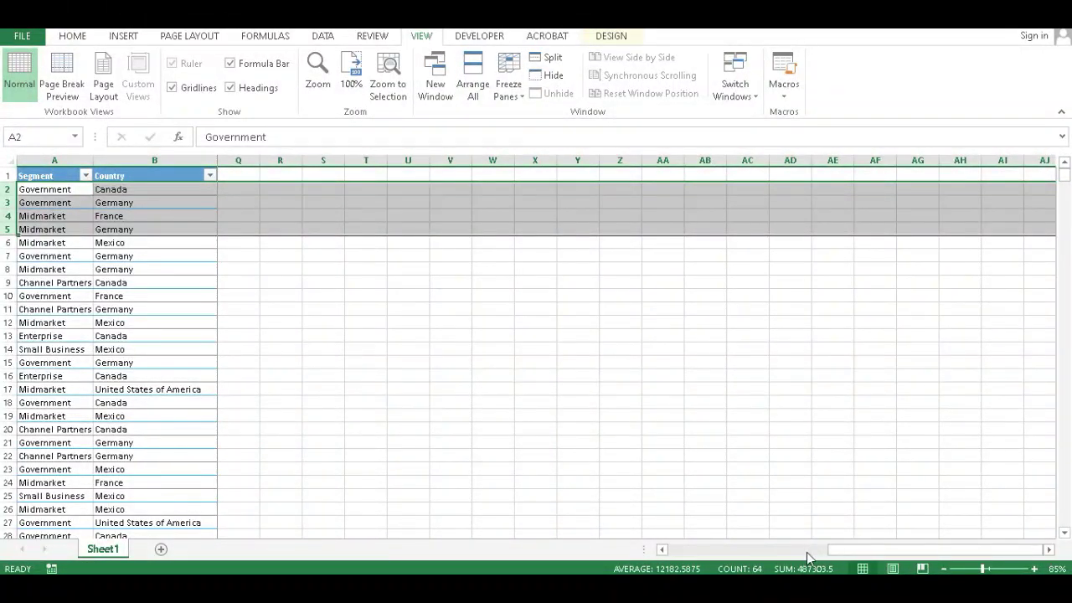
drag(842, 550, 683, 550)
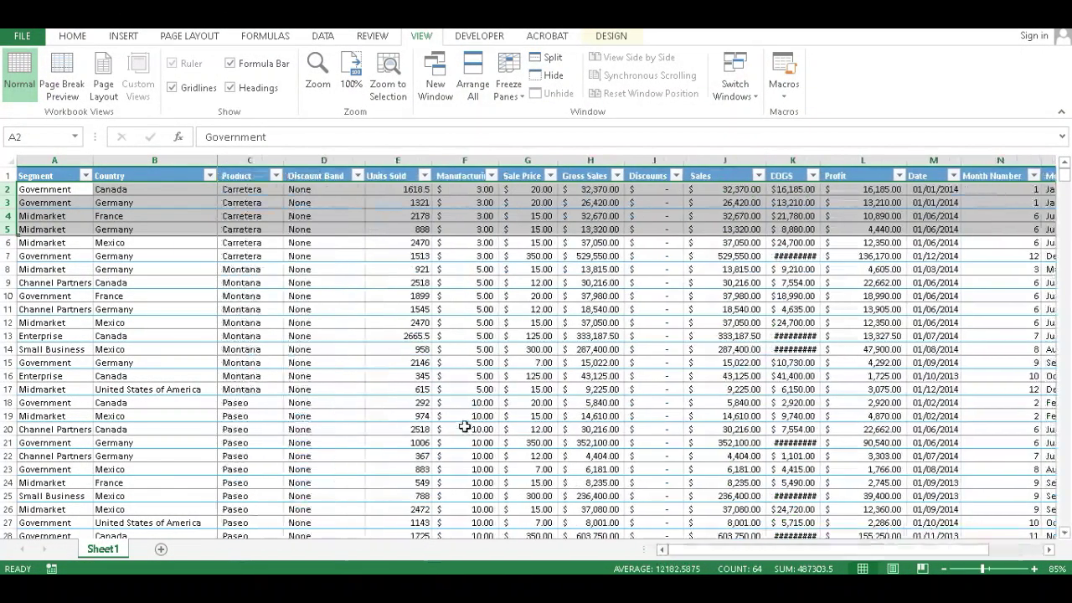
Unfreeze the panes at cell C6 and check that the rows move freely
click(512, 96)
click(566, 121)
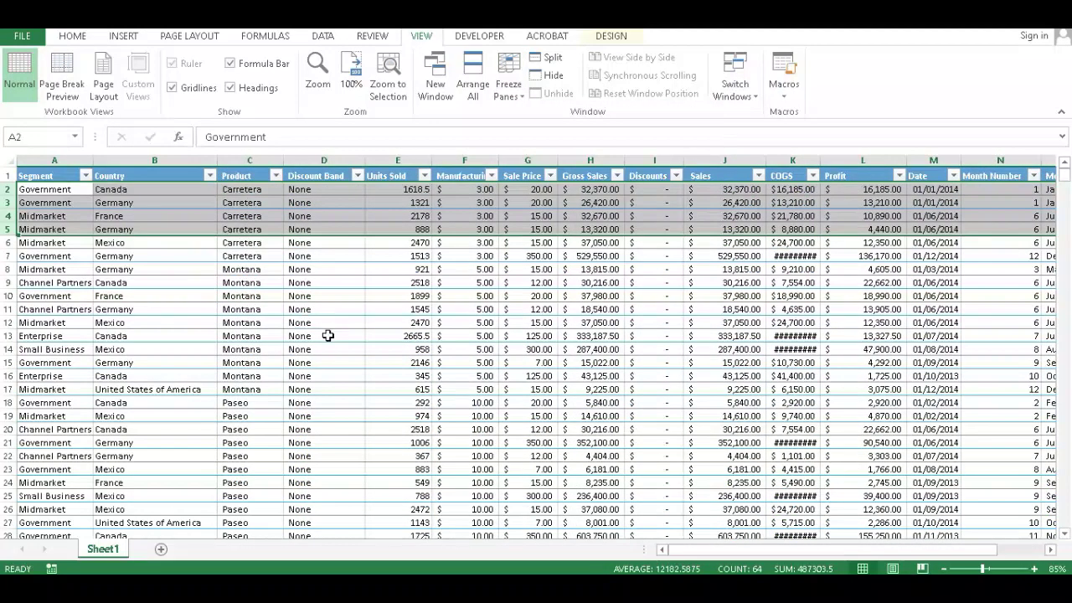
scroll(328, 336, down, 2)
scroll(327, 336, up, 2)
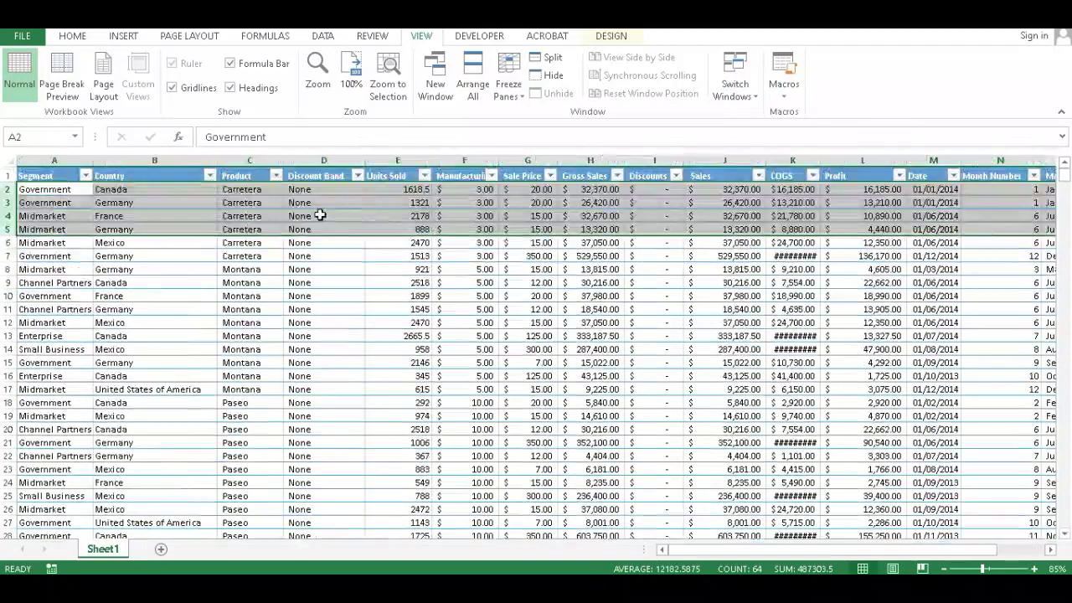
click(276, 349)
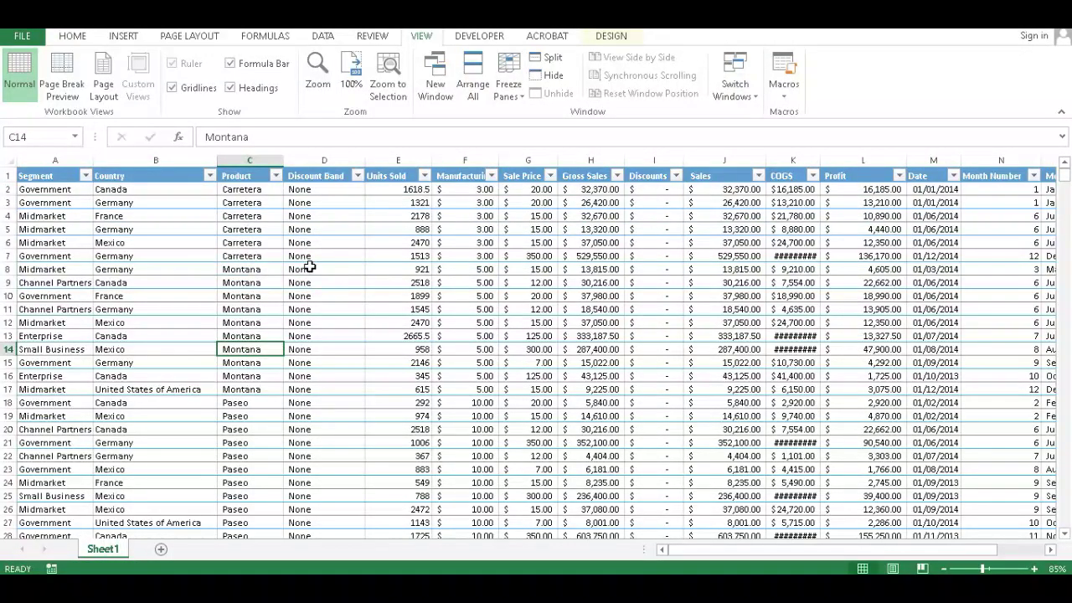
click(311, 271)
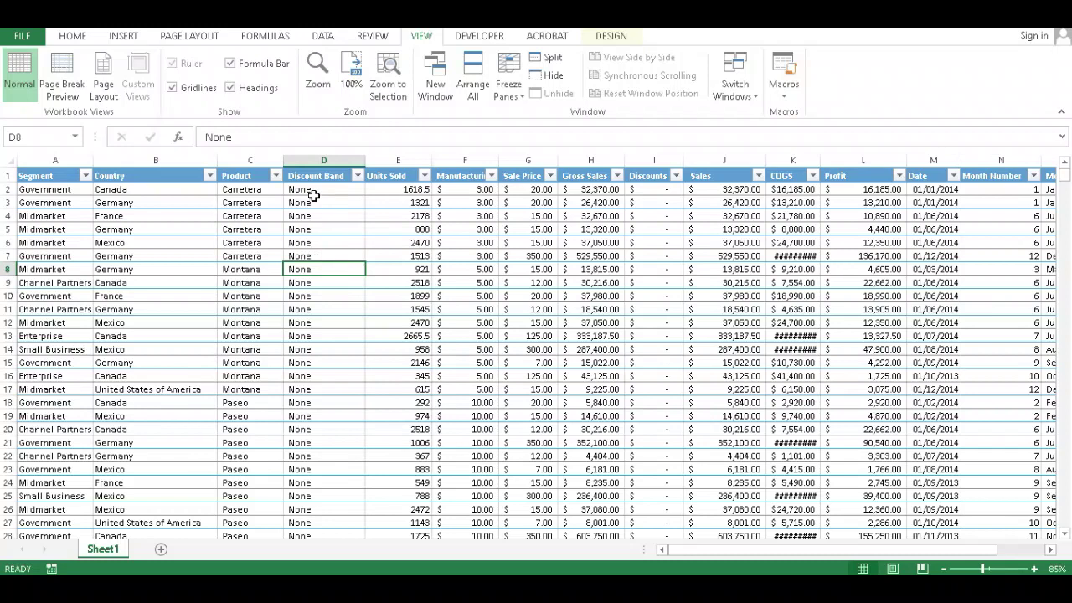
click(113, 216)
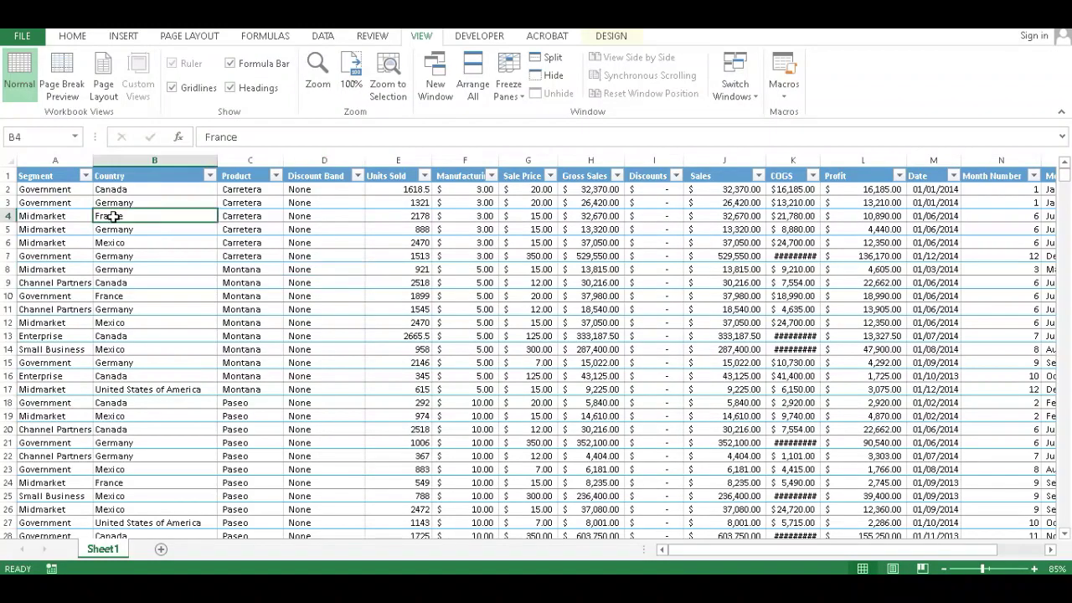